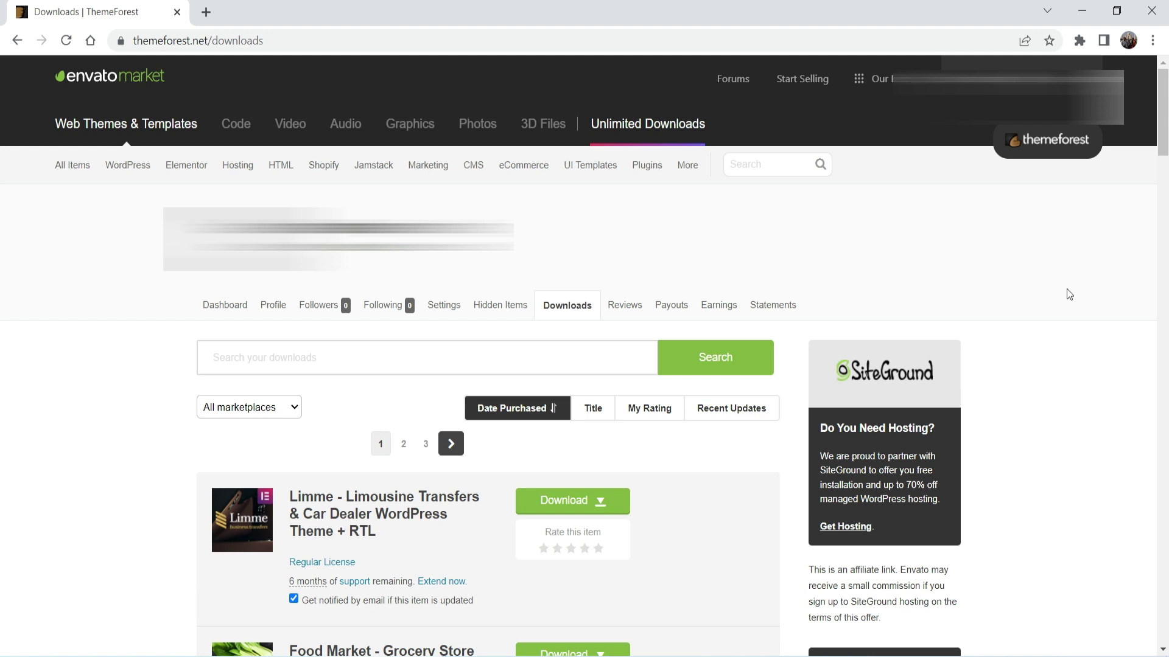
mouse_move(998, 79)
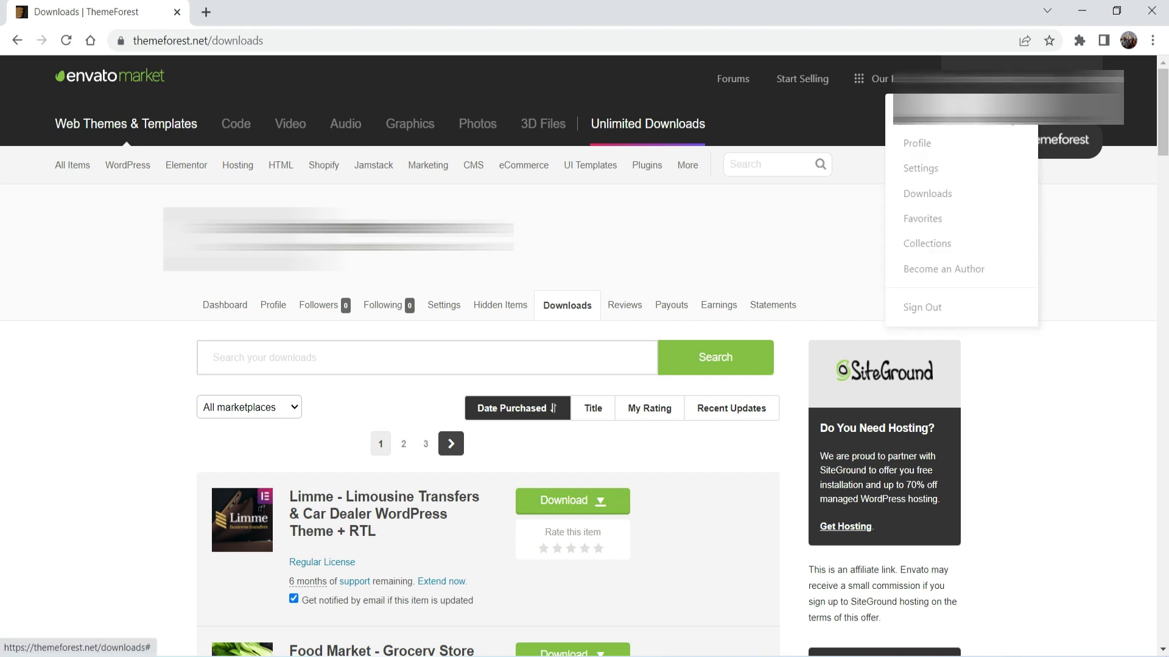
click(938, 195)
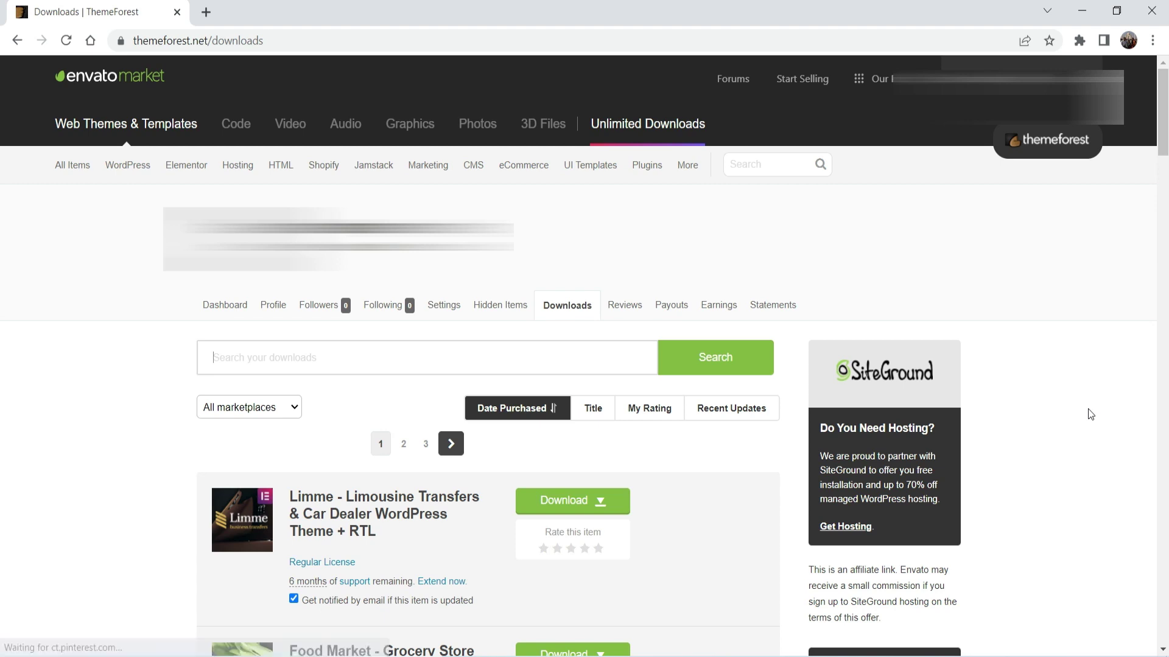
scroll(40, 389, down, 5)
scroll(39, 389, down, 5)
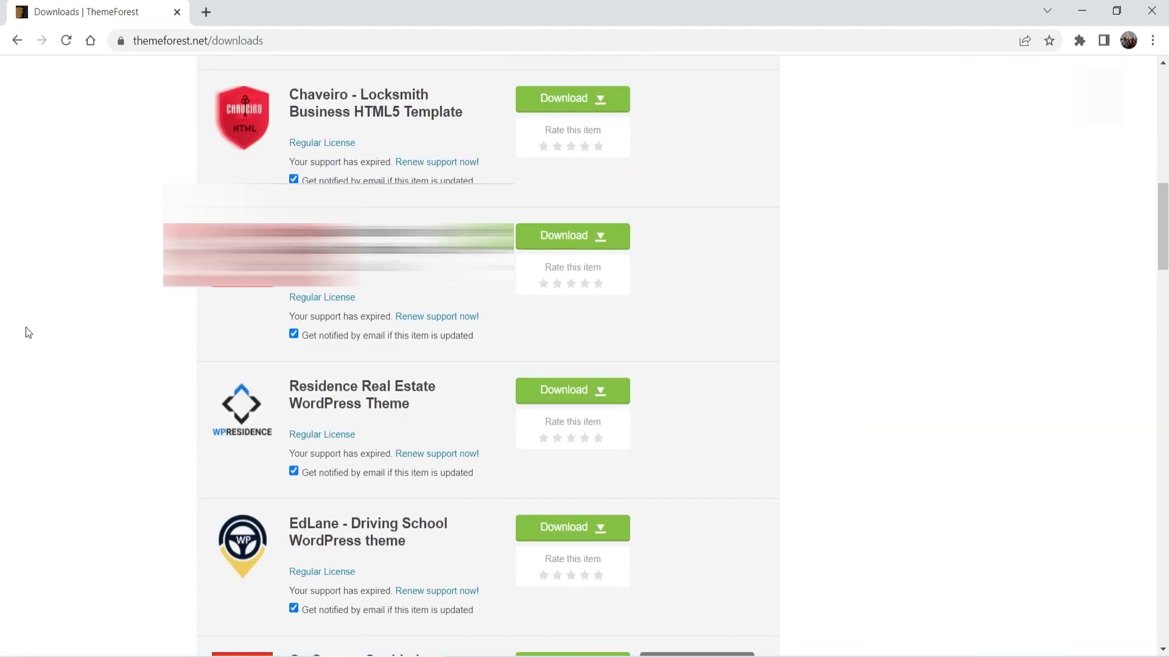
scroll(35, 338, up, 5)
scroll(31, 332, up, 6)
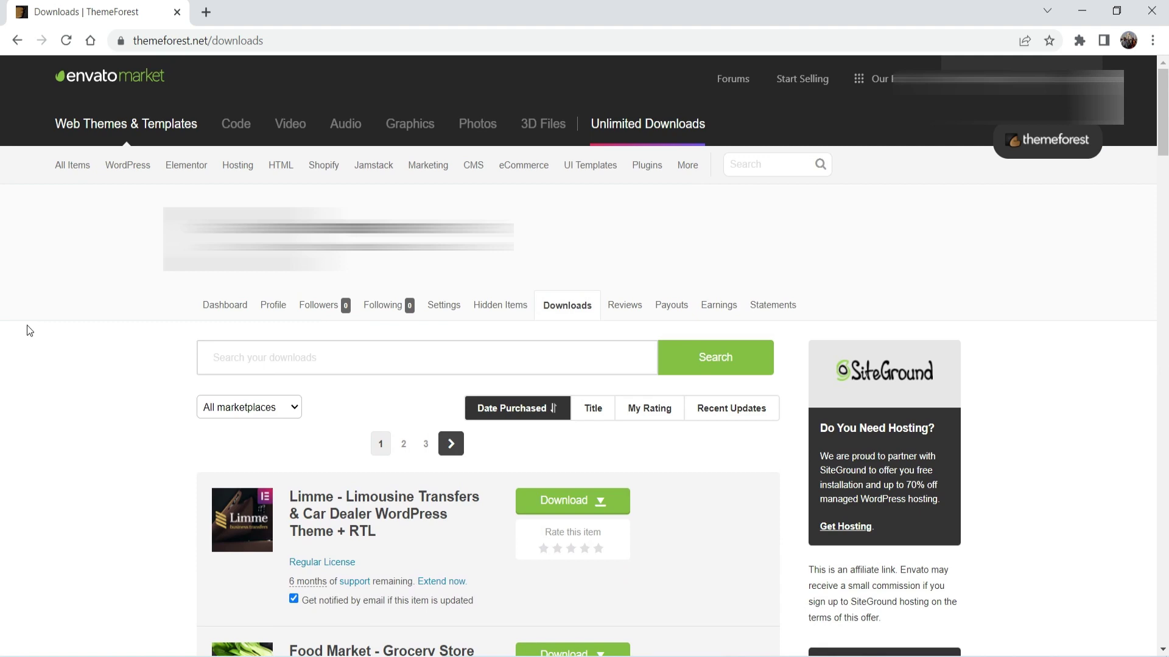
scroll(27, 331, down, 3)
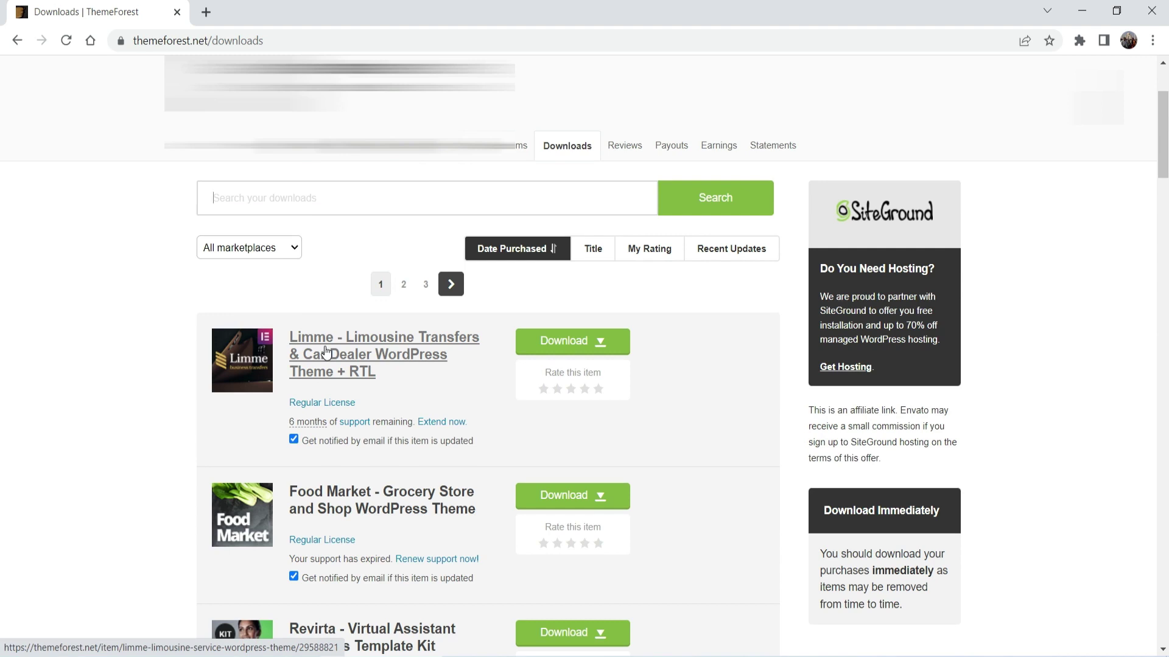
Step: Try both Limme downloads, 'Installable WordPress file only' and 'All files & documentation', cancelling each save
click(588, 348)
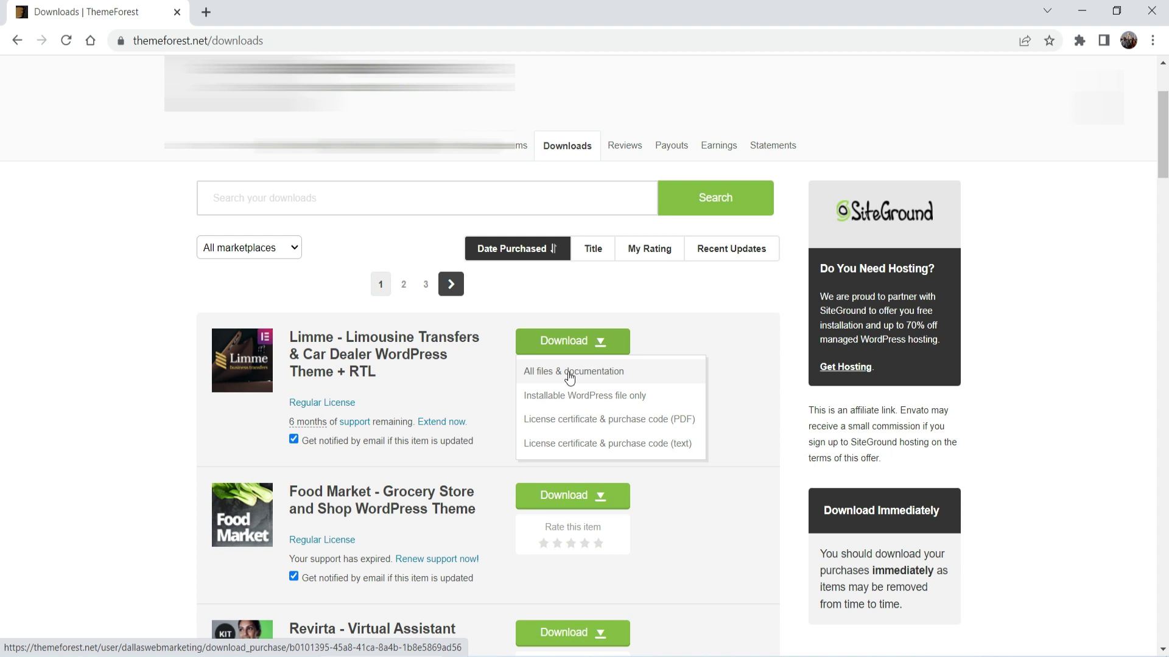
click(573, 396)
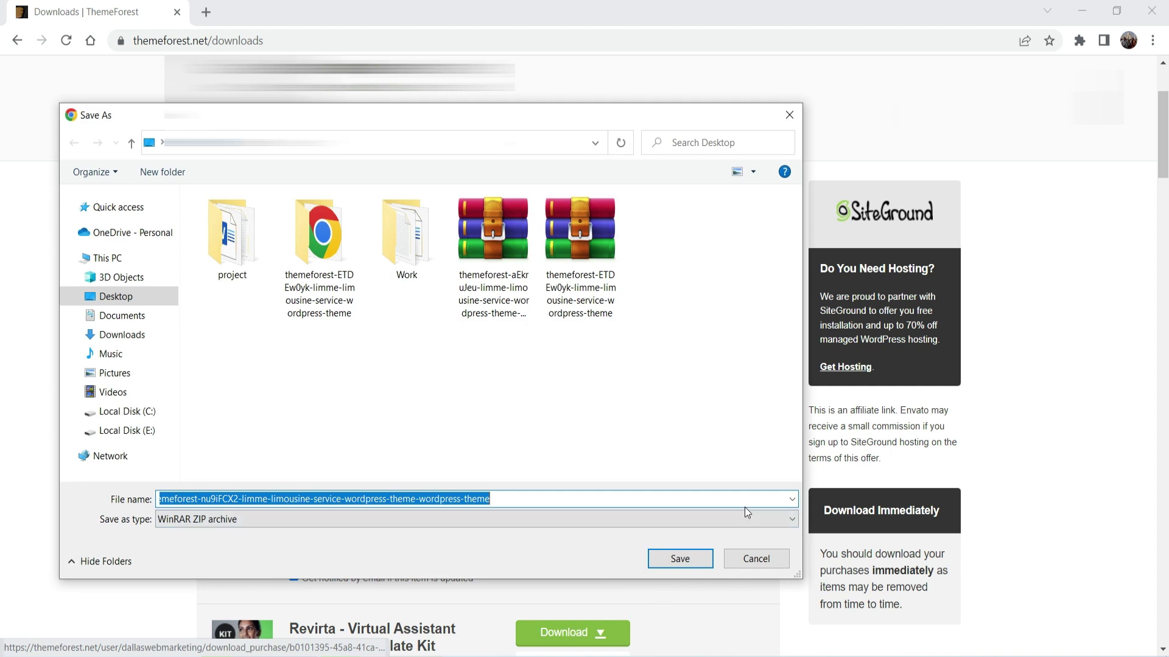
click(787, 118)
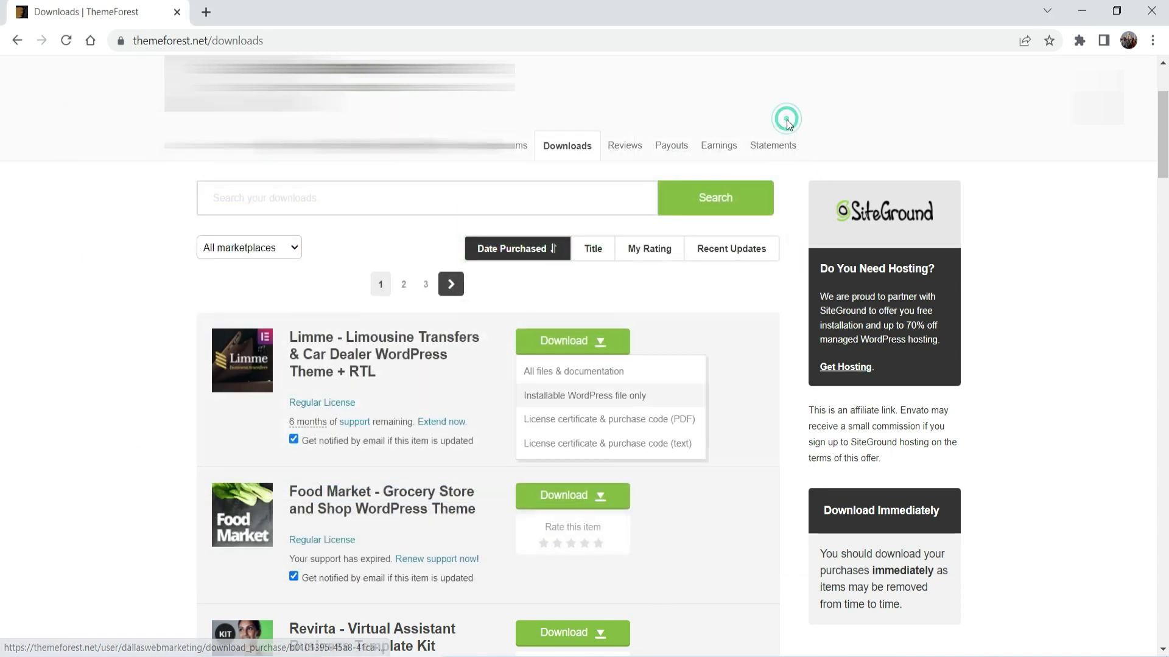
click(558, 376)
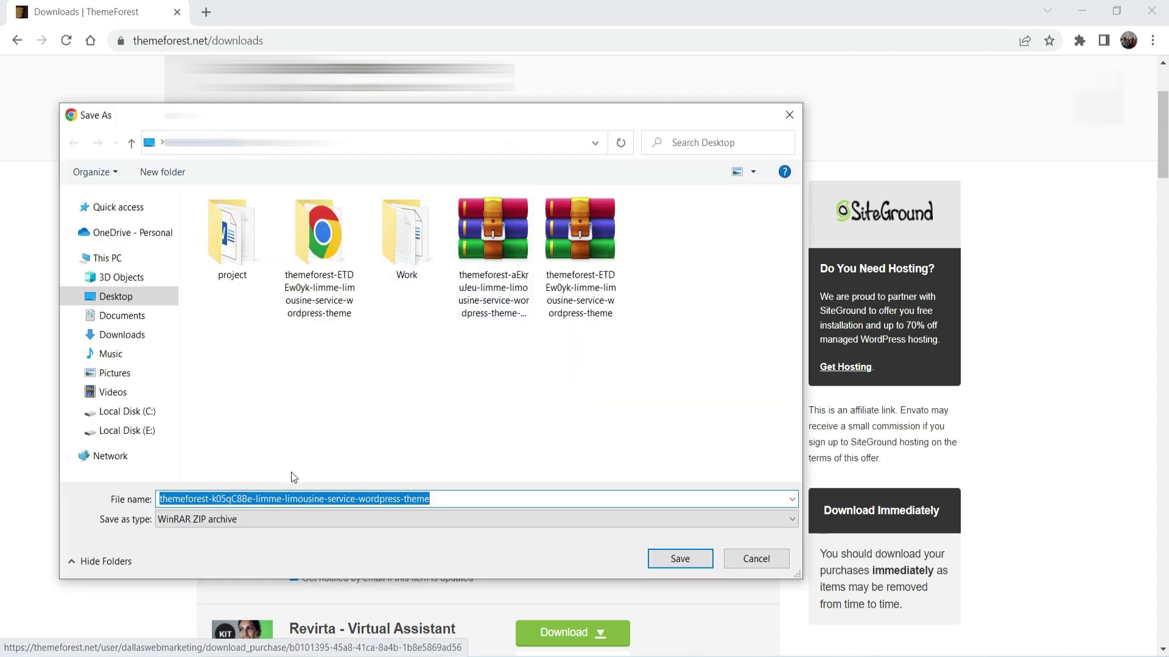
click(741, 568)
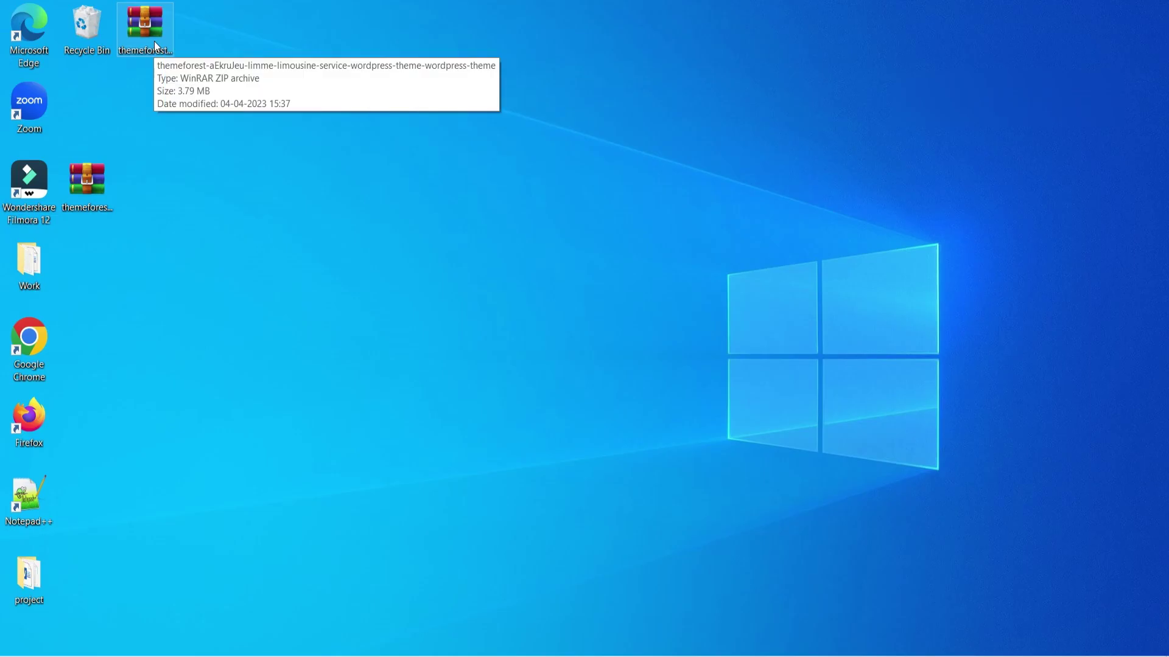
Step: Extract the Limme package ZIP with WinRAR into a same-named folder on the desktop
click(88, 182)
right_click(88, 181)
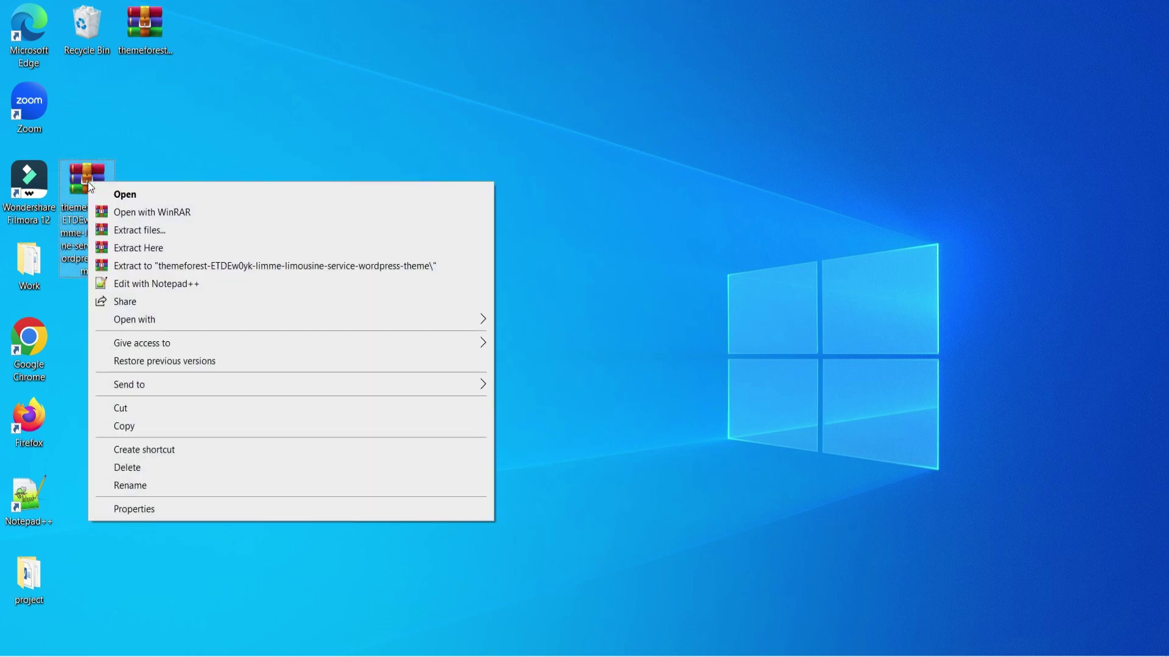
click(136, 231)
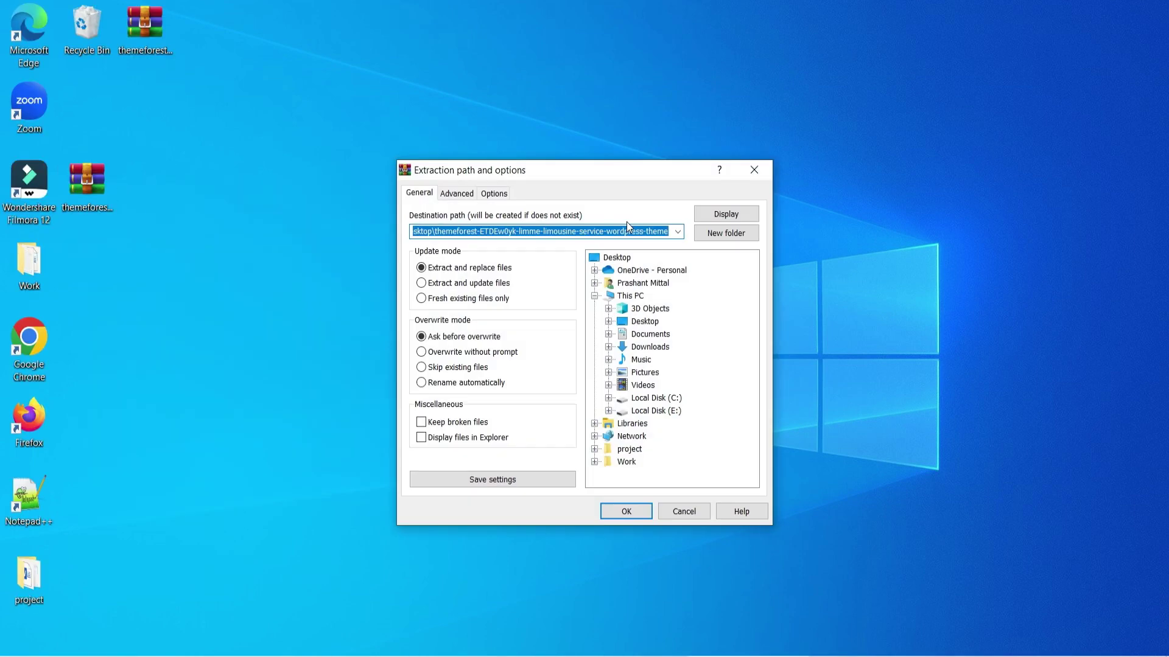
click(626, 512)
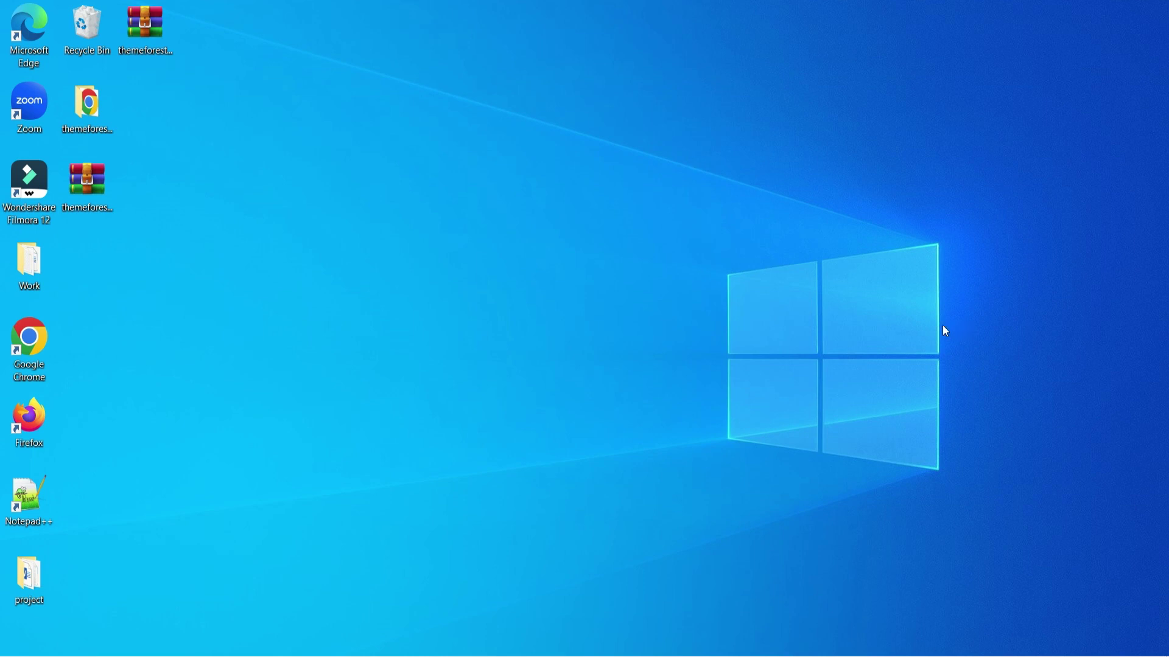
Step: Read the Limme documentation index in the Documentaion folder, then close it and the folder window
double_click(92, 106)
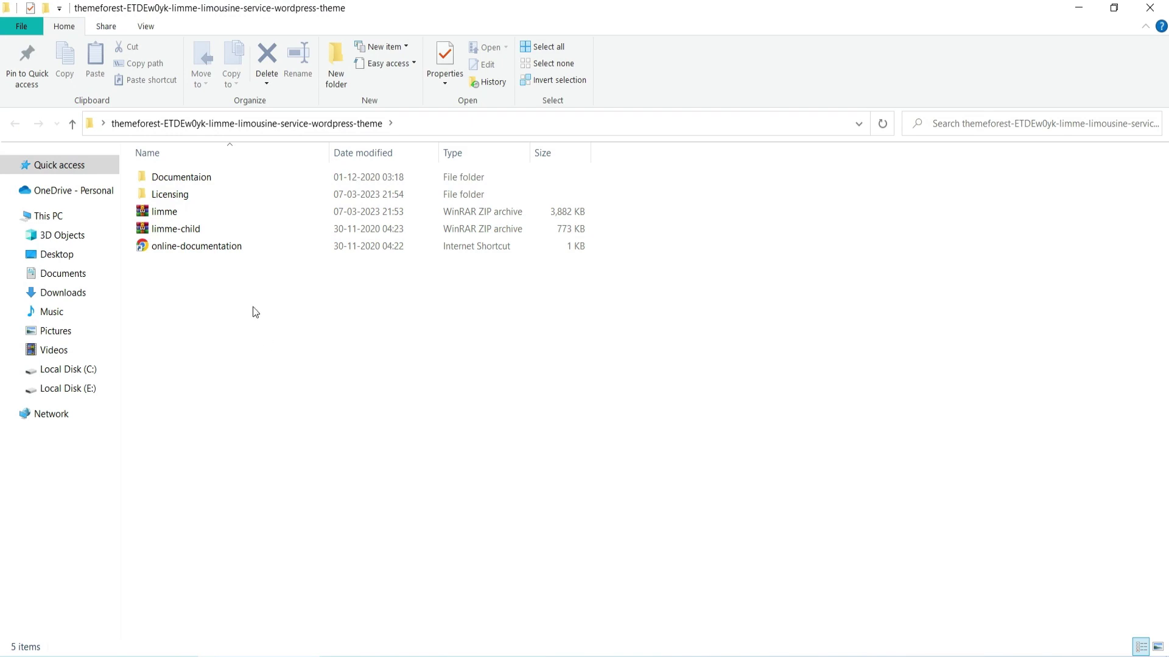
double_click(174, 179)
double_click(170, 199)
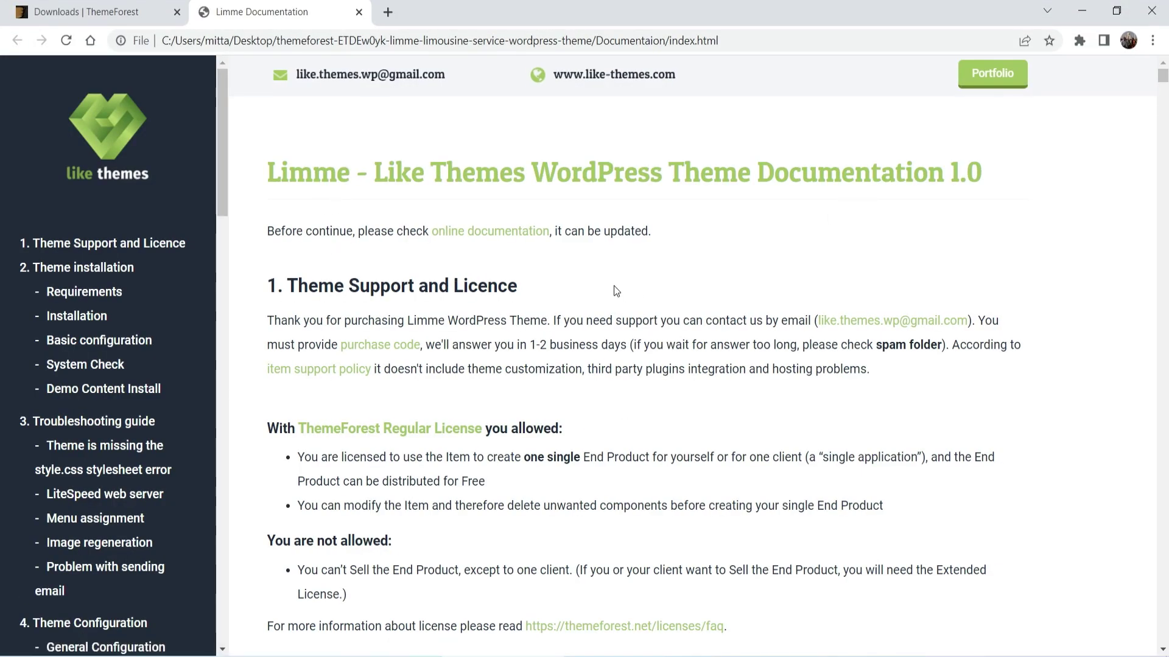
scroll(612, 284, down, 8)
scroll(620, 283, up, 8)
click(359, 12)
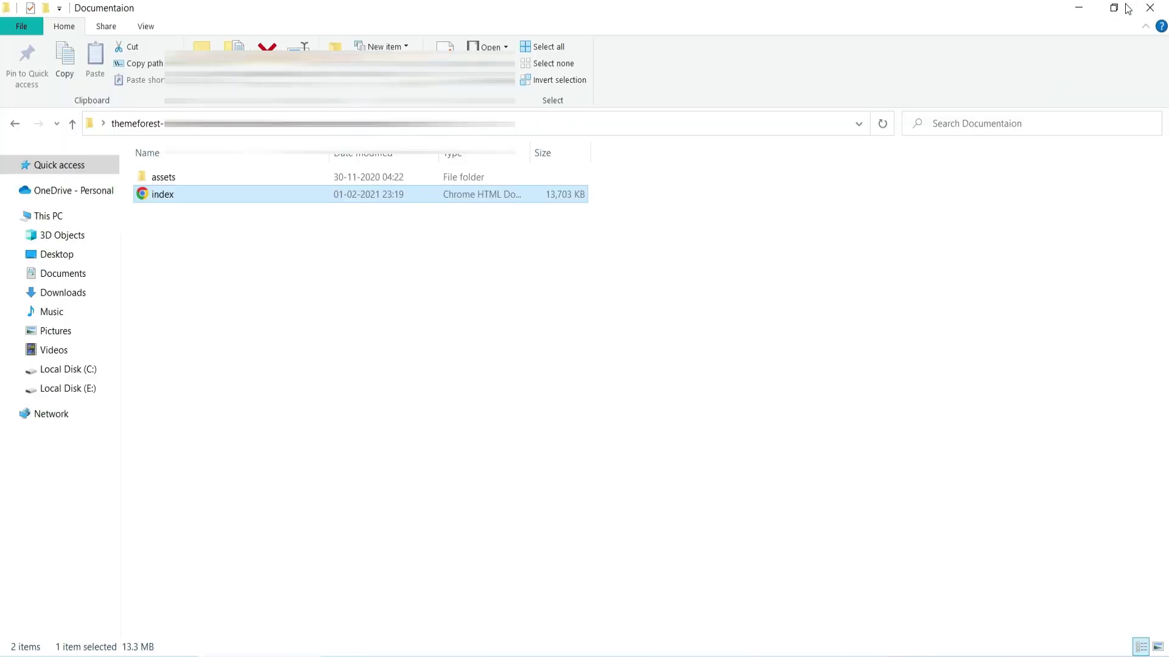
click(1148, 8)
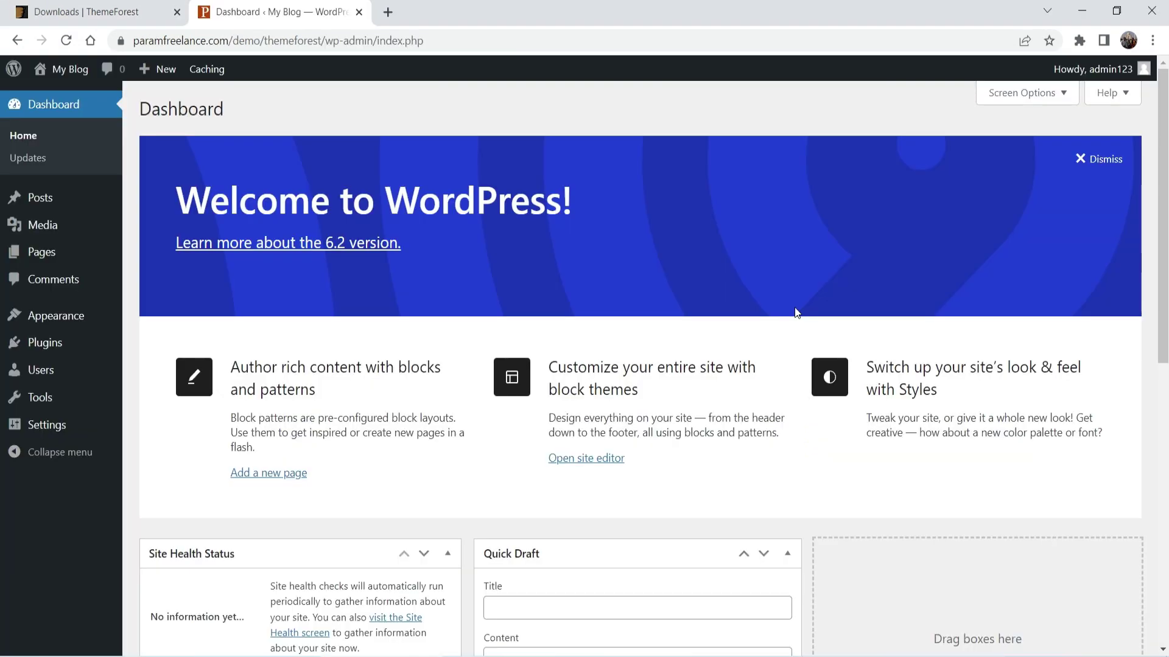
Step: Open the blog front page from Visit Site in a new tab and look it over
mouse_move(61, 71)
right_click(58, 96)
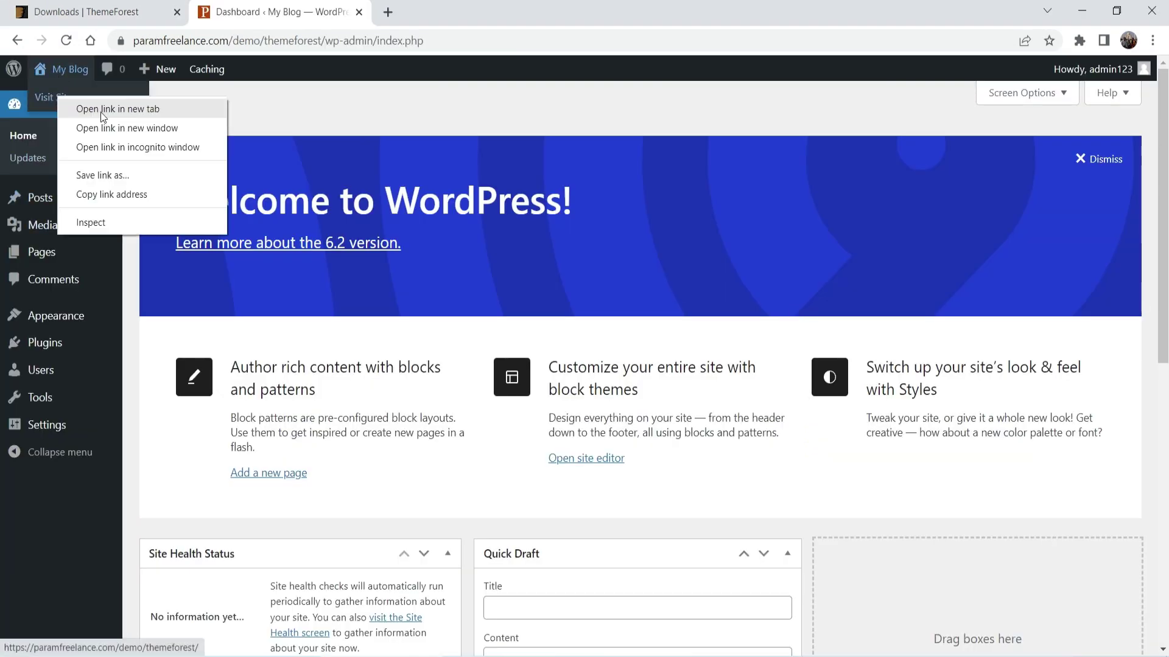
click(101, 109)
key(ctrl+Tab)
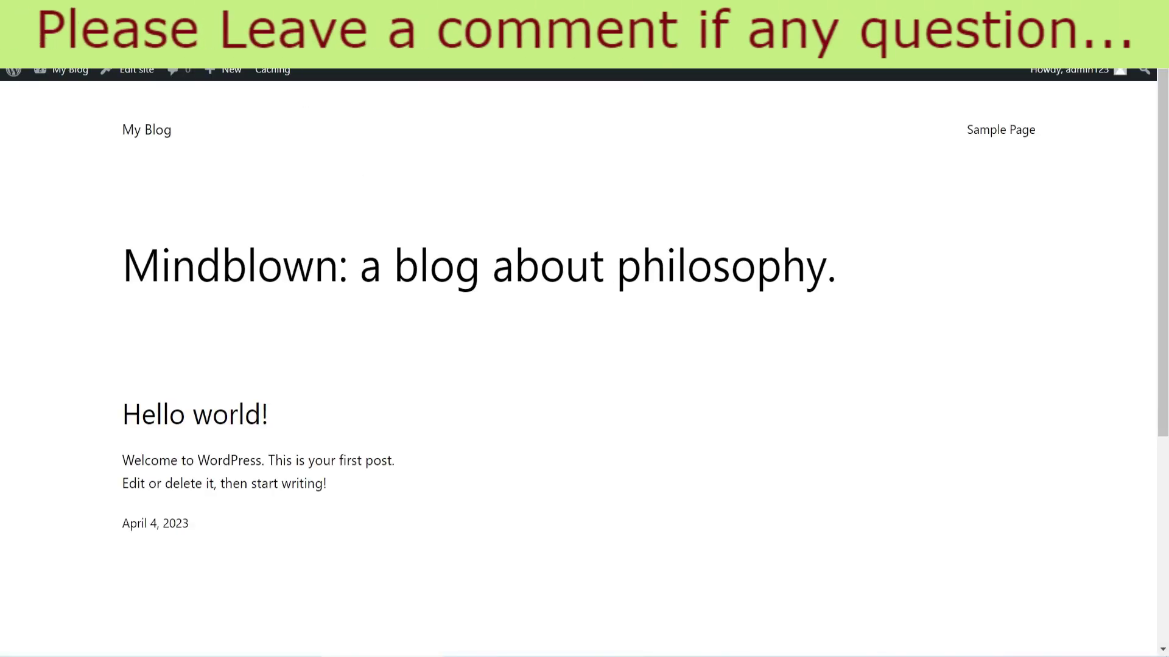
scroll(608, 300, down, 5)
scroll(608, 300, up, 5)
Step: Back in the admin, check Plugins, then the Themes page with Twenty Twenty-Three active
click(293, 12)
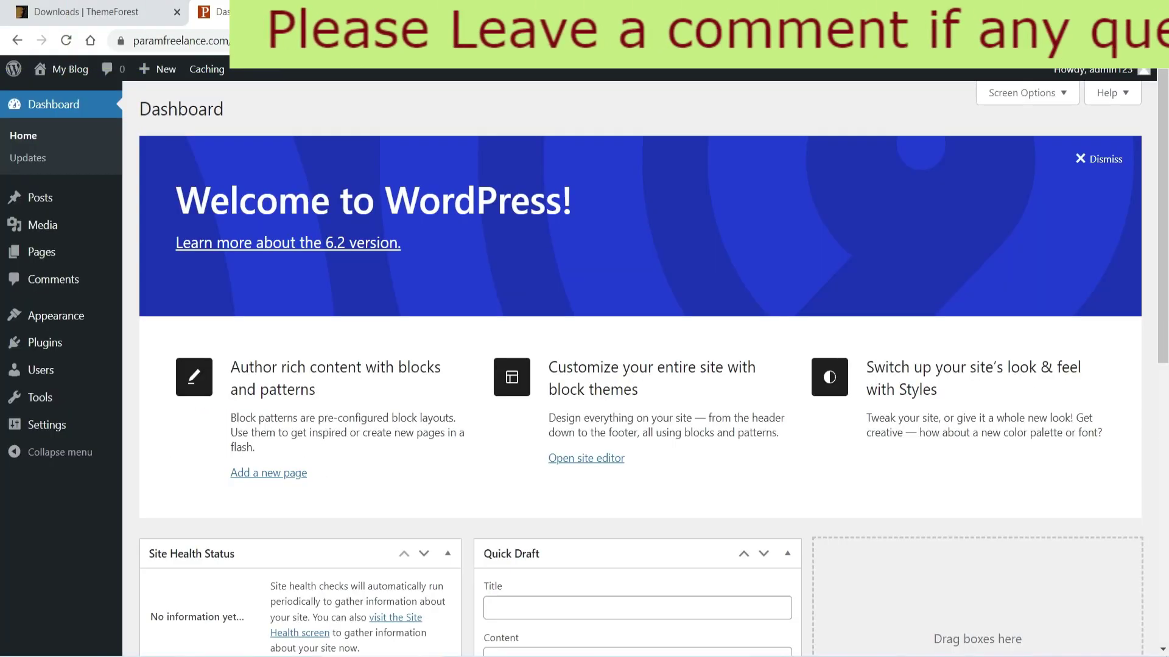
click(57, 343)
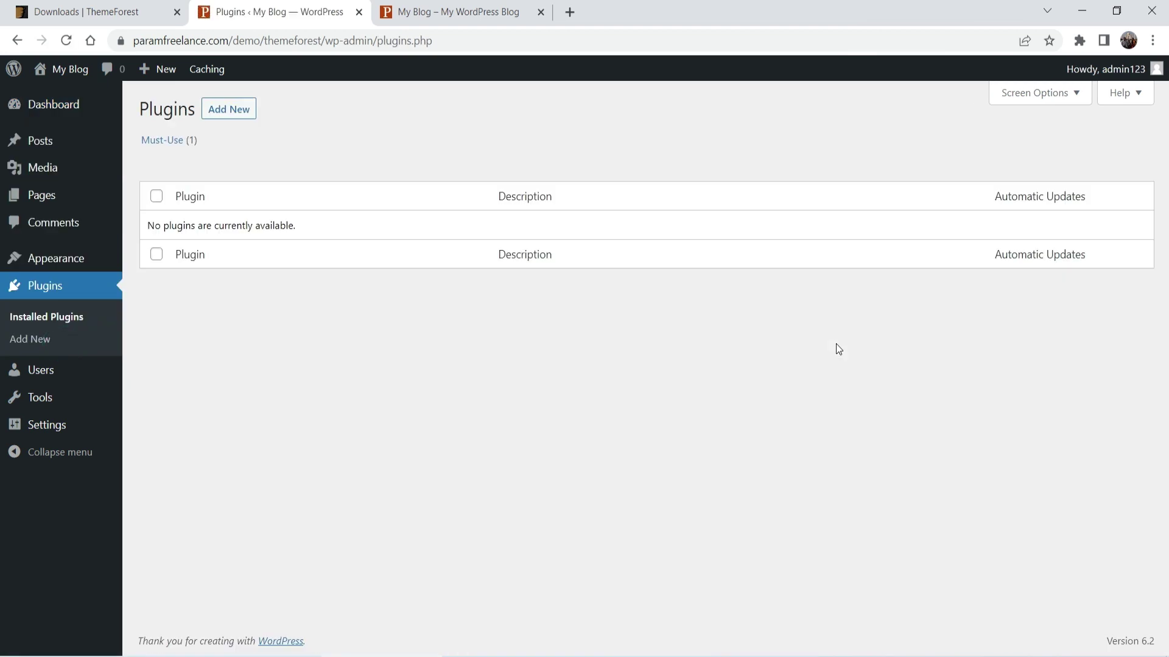
click(51, 269)
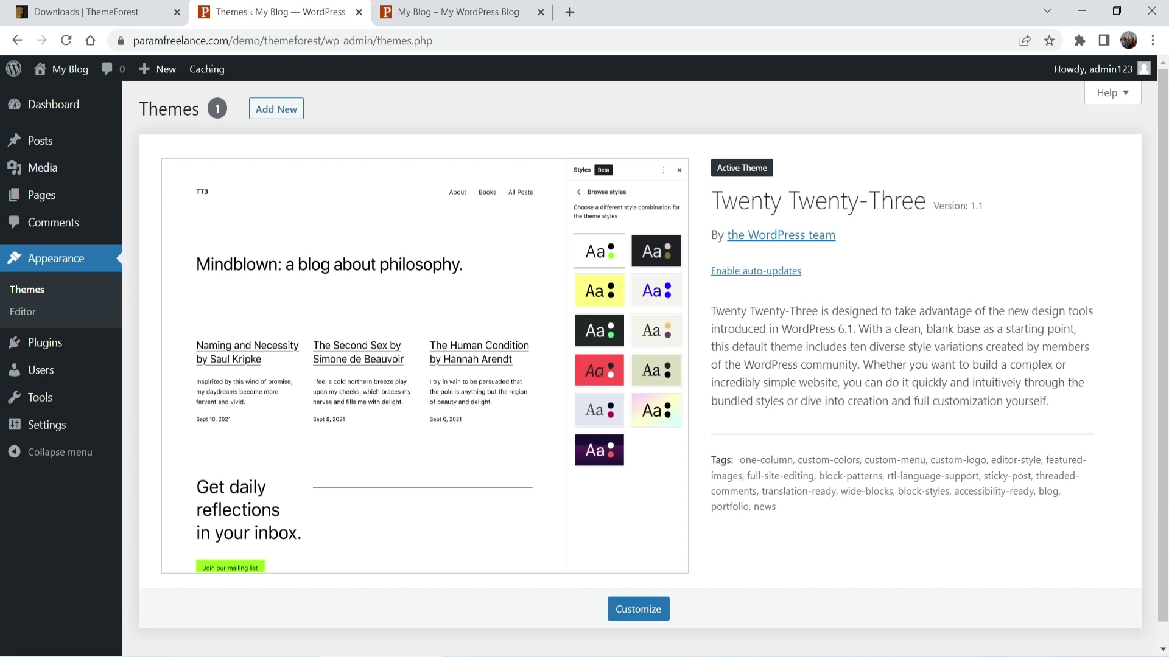
Step: Choose the aEkruJeu Limme theme ZIP from the Desktop in the Upload Theme form
click(272, 110)
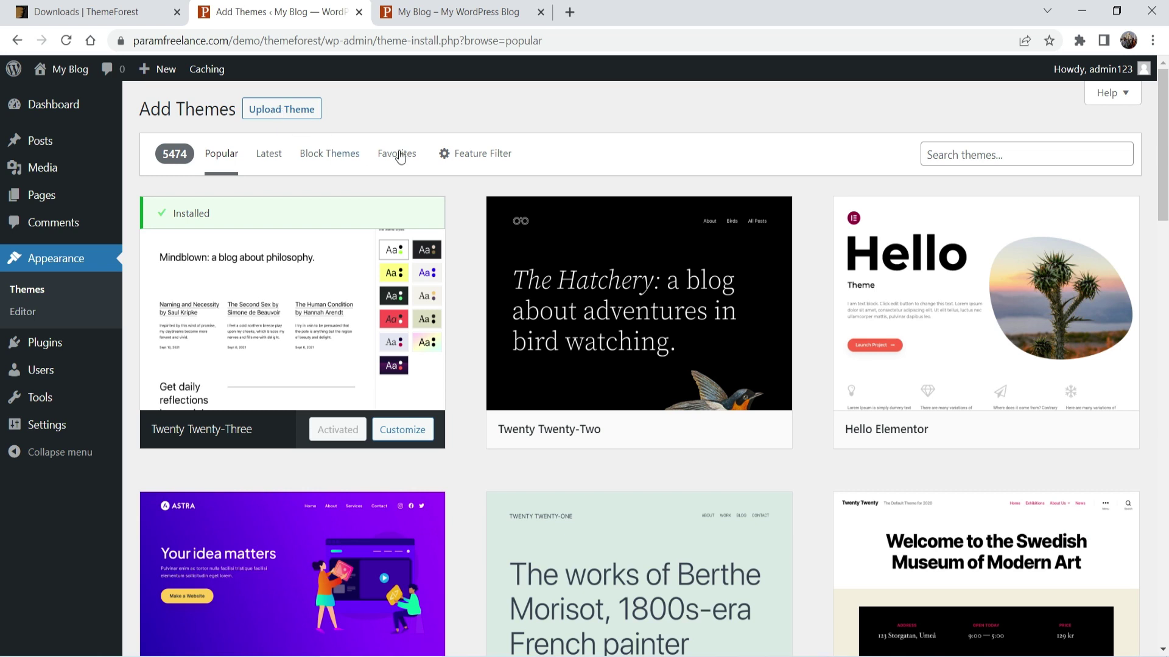
click(280, 116)
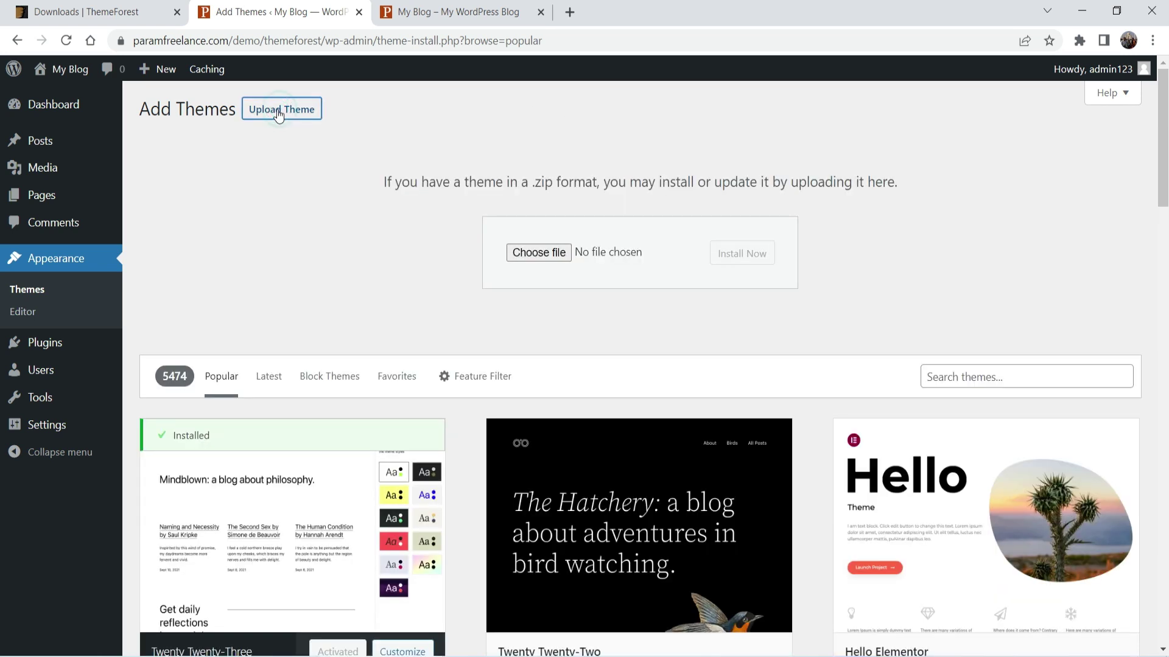
click(549, 258)
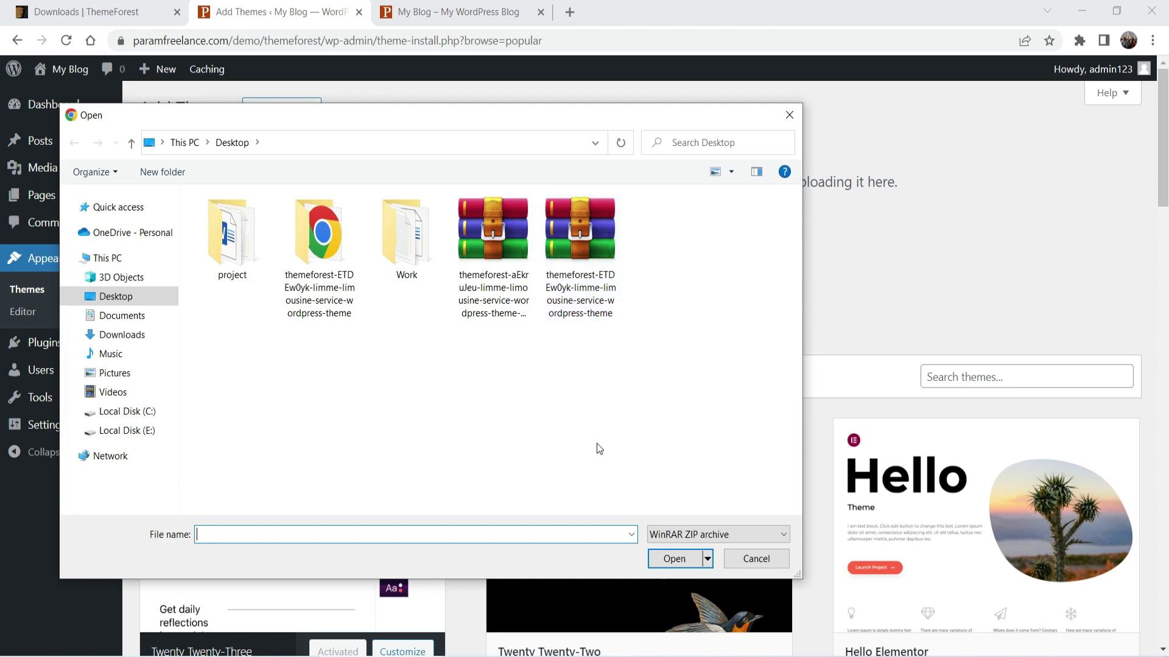
click(485, 256)
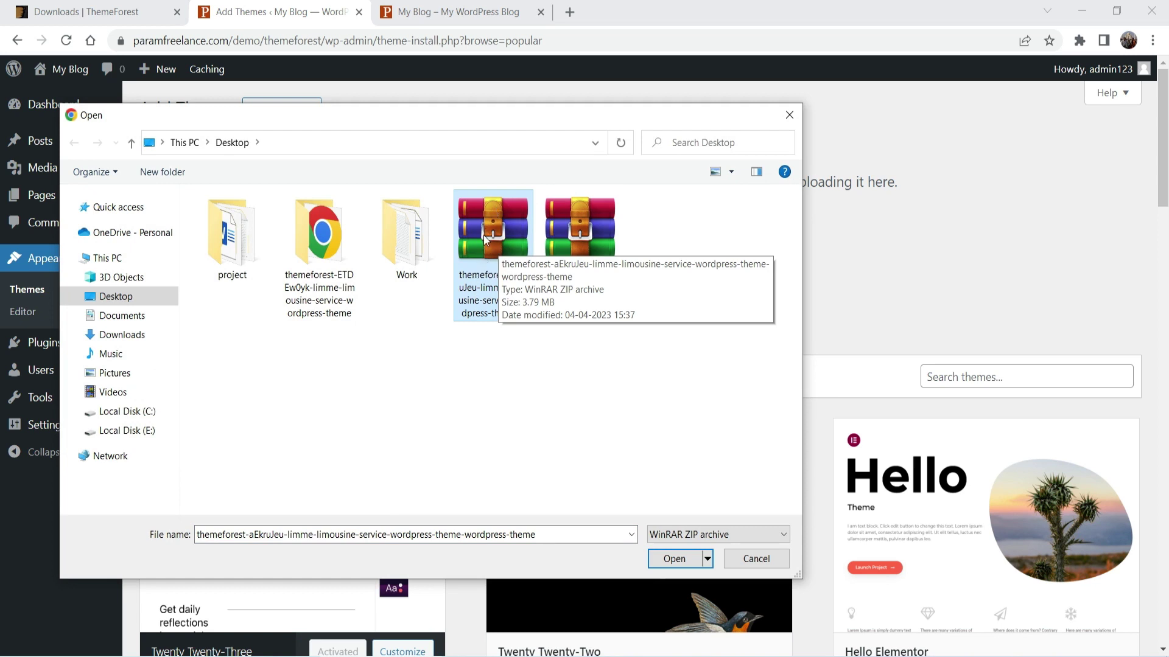
click(673, 558)
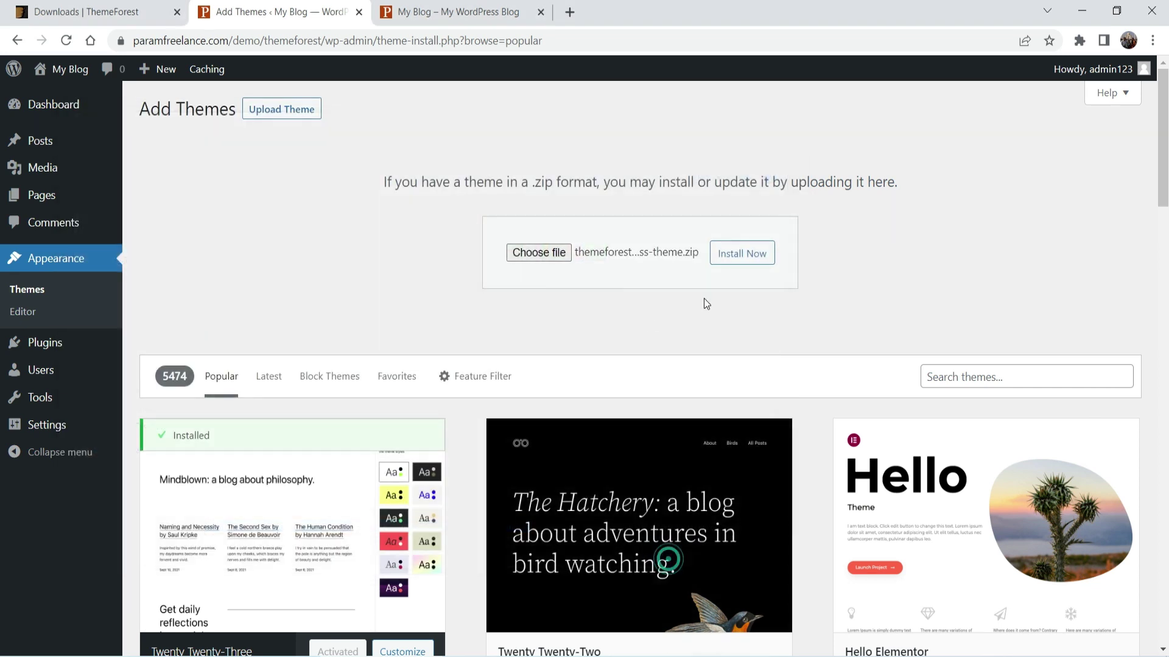
Step: Install the uploaded Limme theme and activate it
click(748, 256)
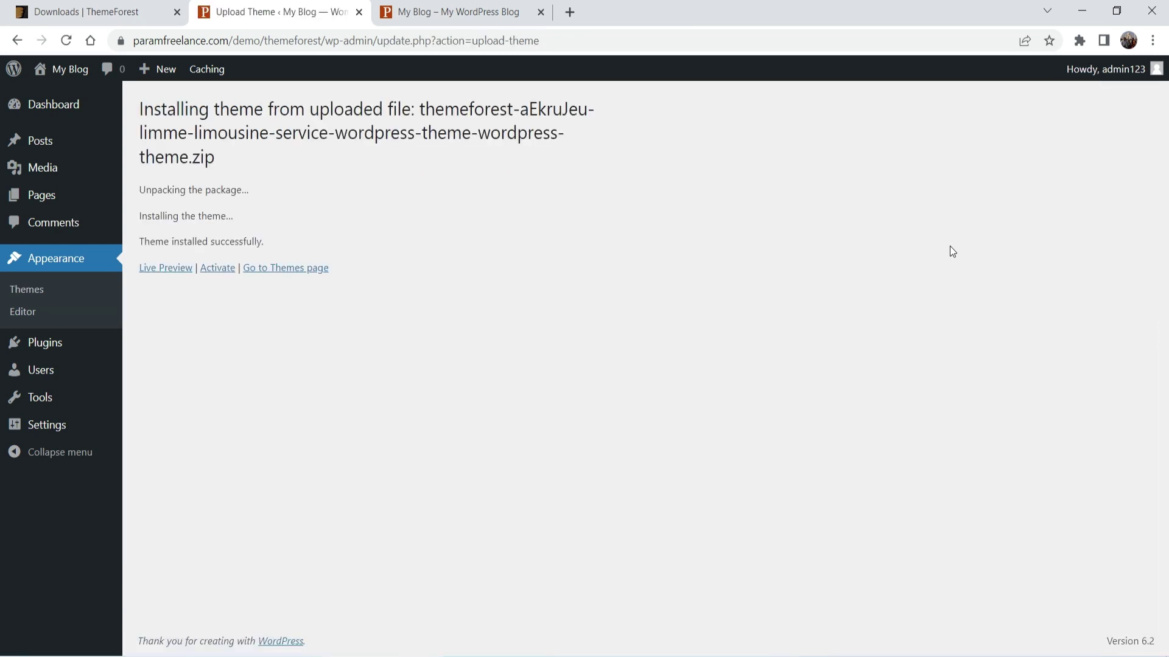
click(223, 270)
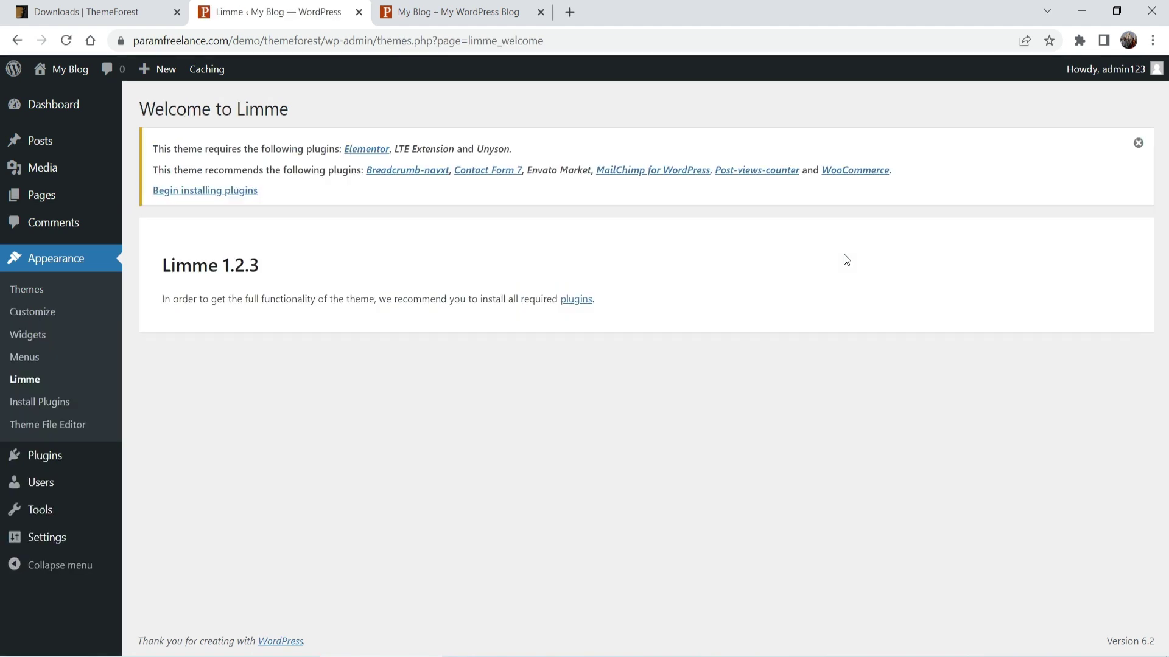
Step: Bulk-install all nine required Limme plugins from the plugin installer
click(185, 192)
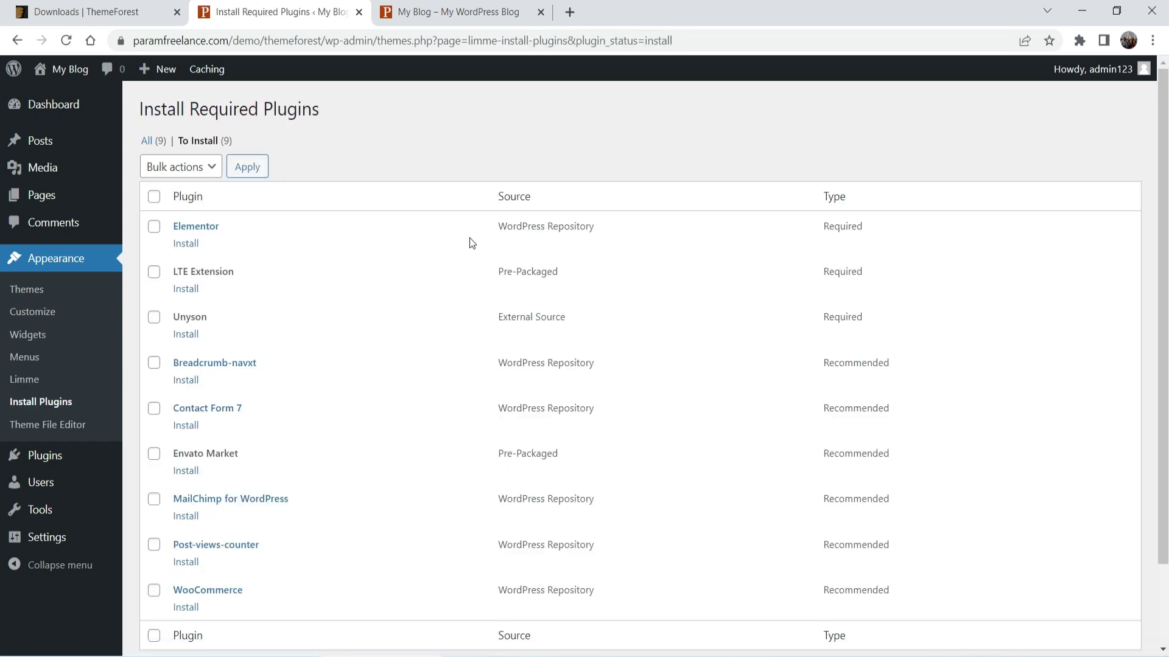
click(155, 202)
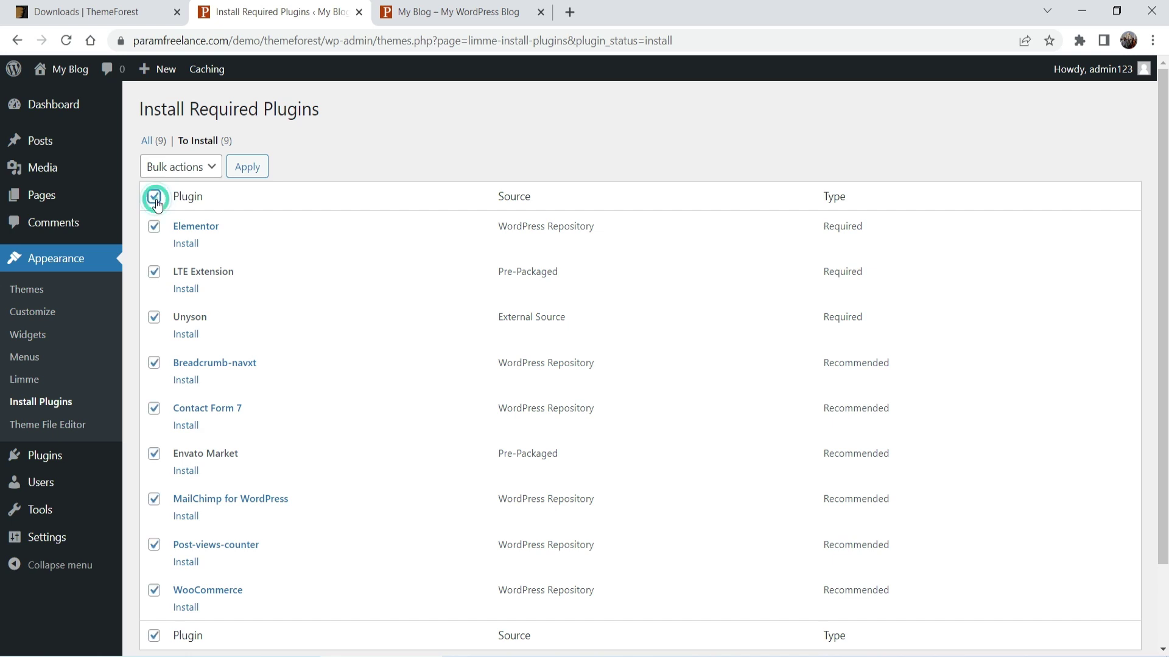
click(201, 165)
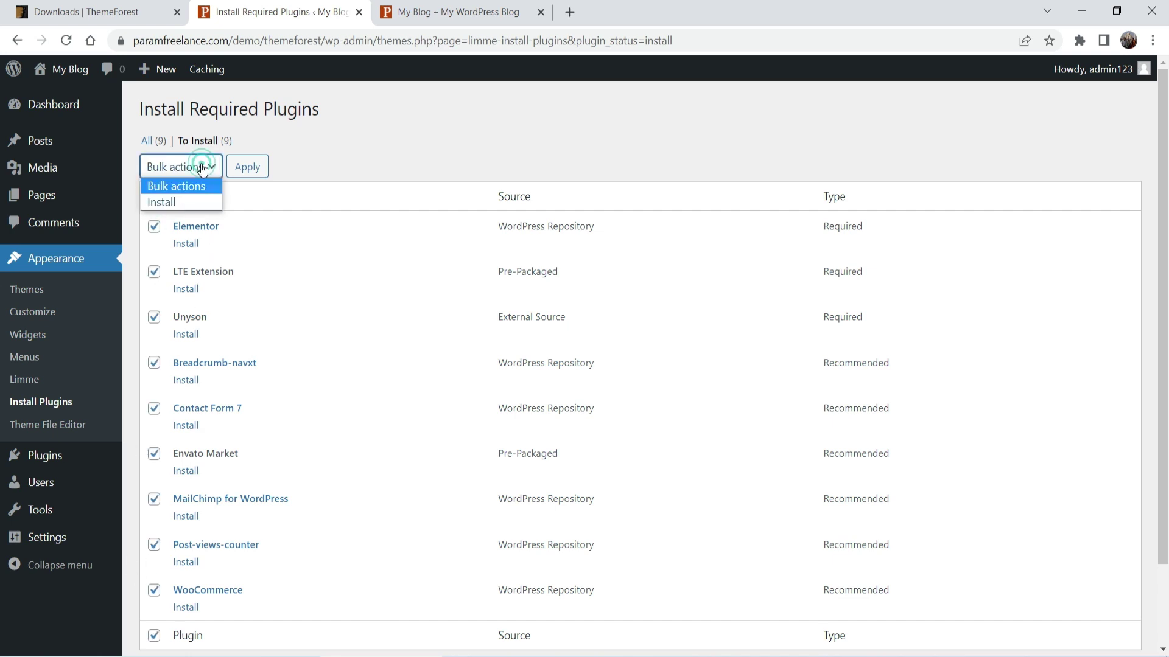
click(181, 202)
click(254, 169)
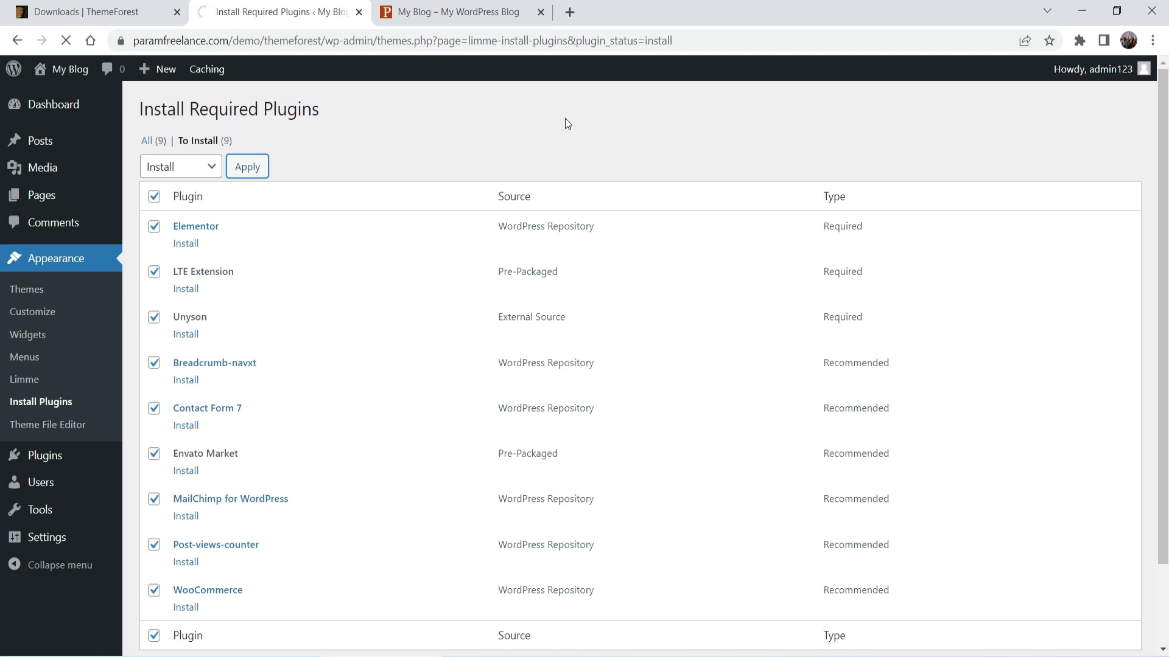
scroll(549, 255, down, 3)
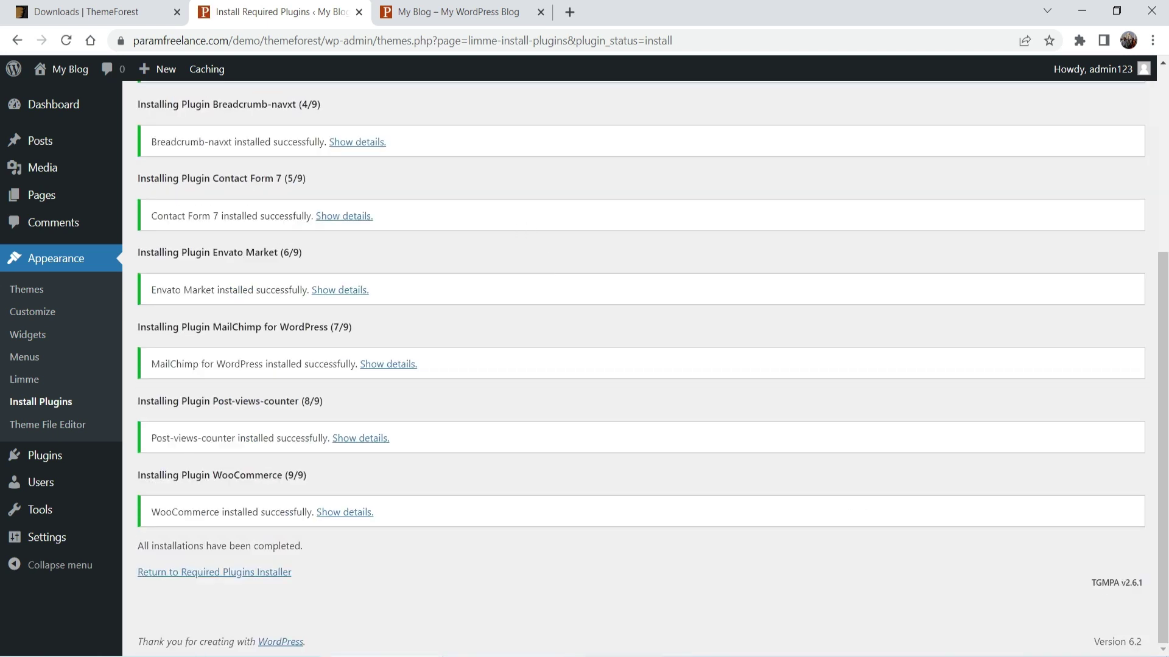
Step: Back in the required plugins list, bulk-activate all nine installed plugins
click(188, 573)
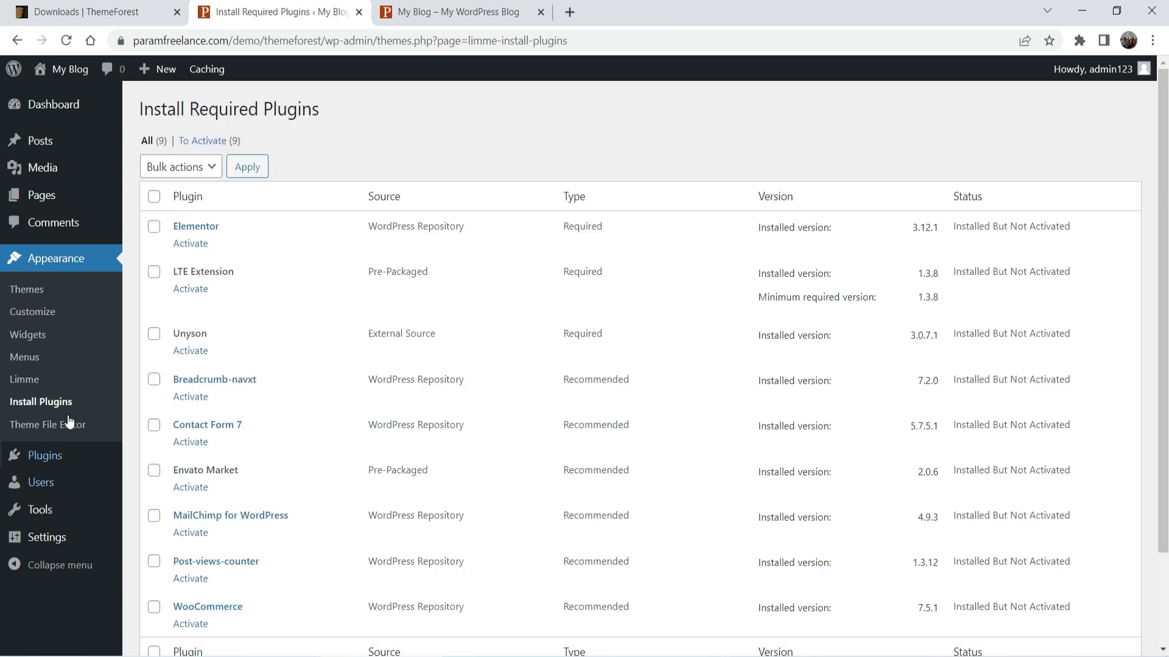
click(155, 197)
click(181, 167)
click(192, 232)
click(247, 167)
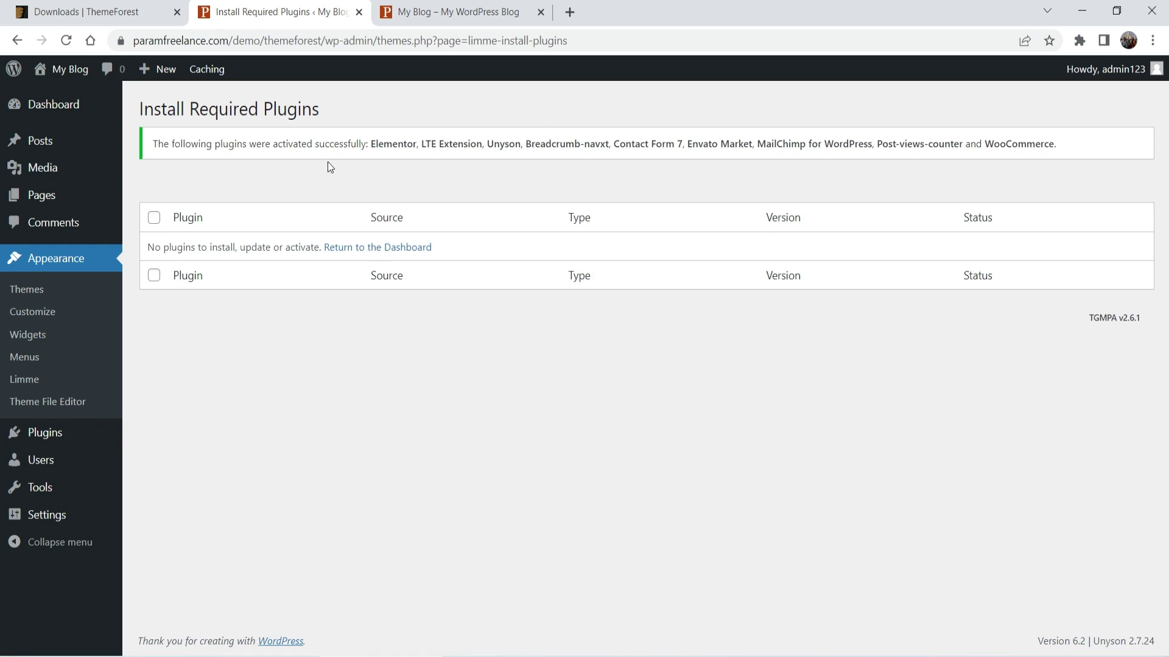
Step: Return to the Dashboard from the plugin installer and dismiss the Elementor setup screen
click(358, 249)
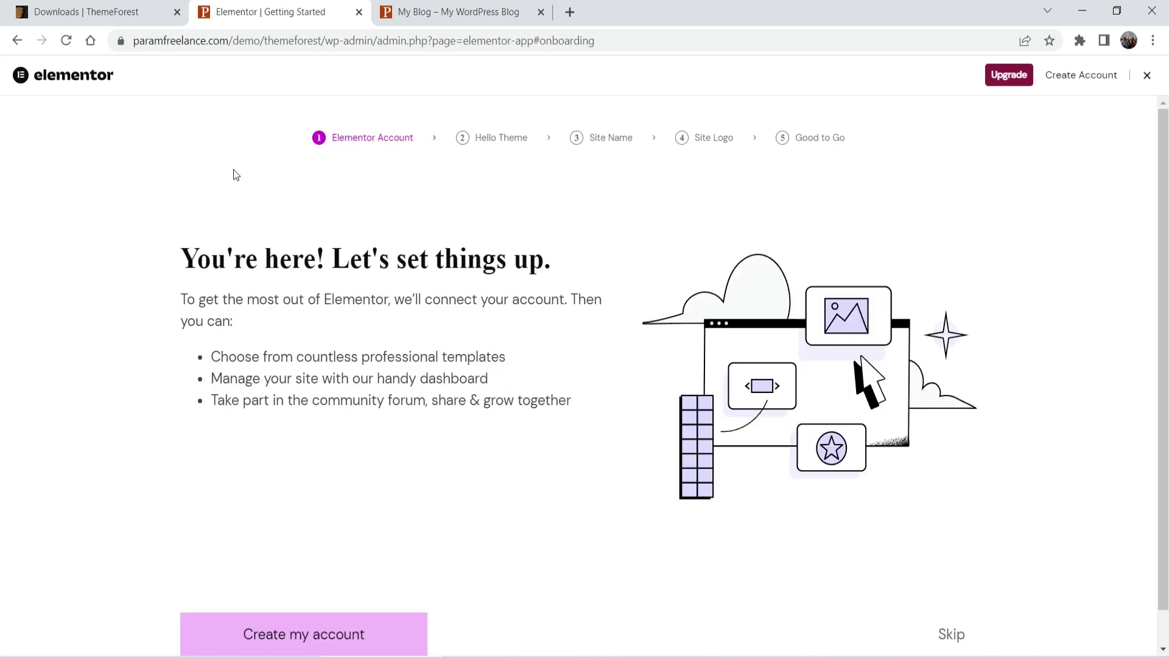
scroll(365, 293, down, 1)
scroll(438, 262, up, 1)
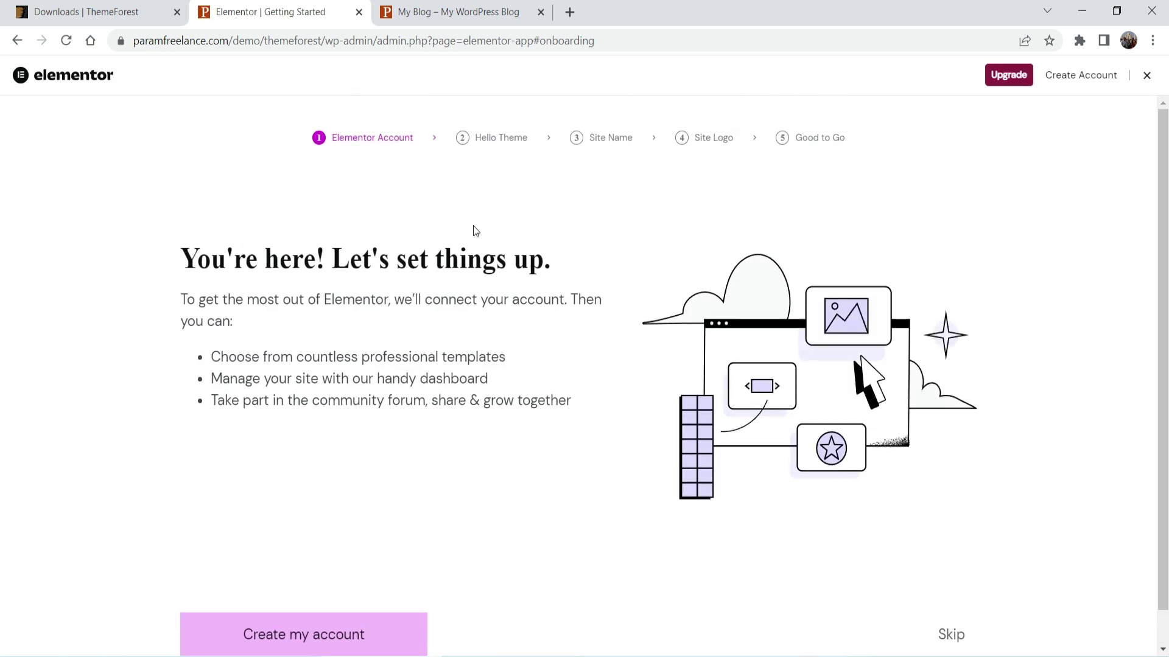
click(1147, 77)
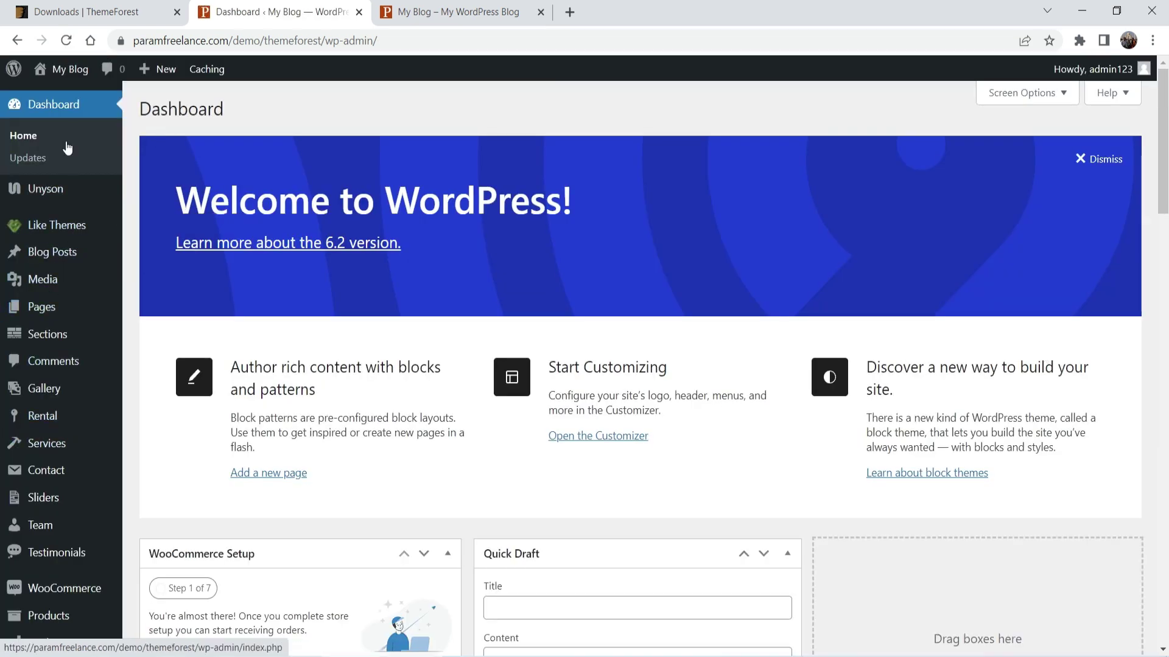
Step: Review the Installed Plugins list showing Elementor, WooCommerce and the other new plugins active
scroll(49, 194, down, 5)
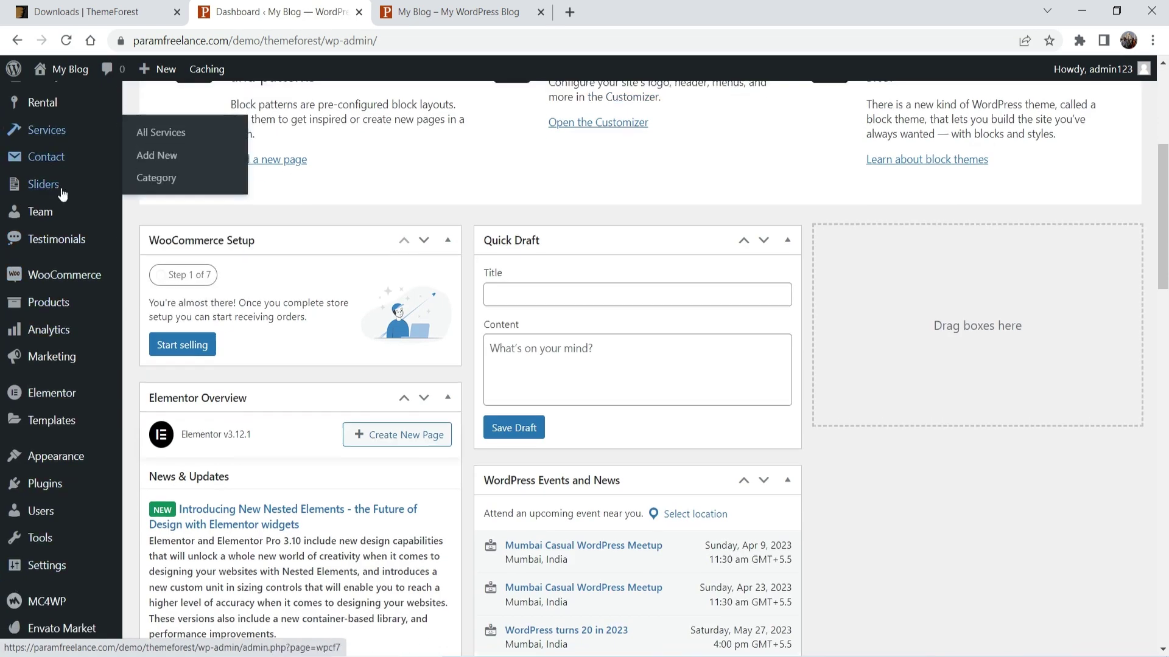
scroll(59, 176, up, 5)
scroll(65, 274, down, 5)
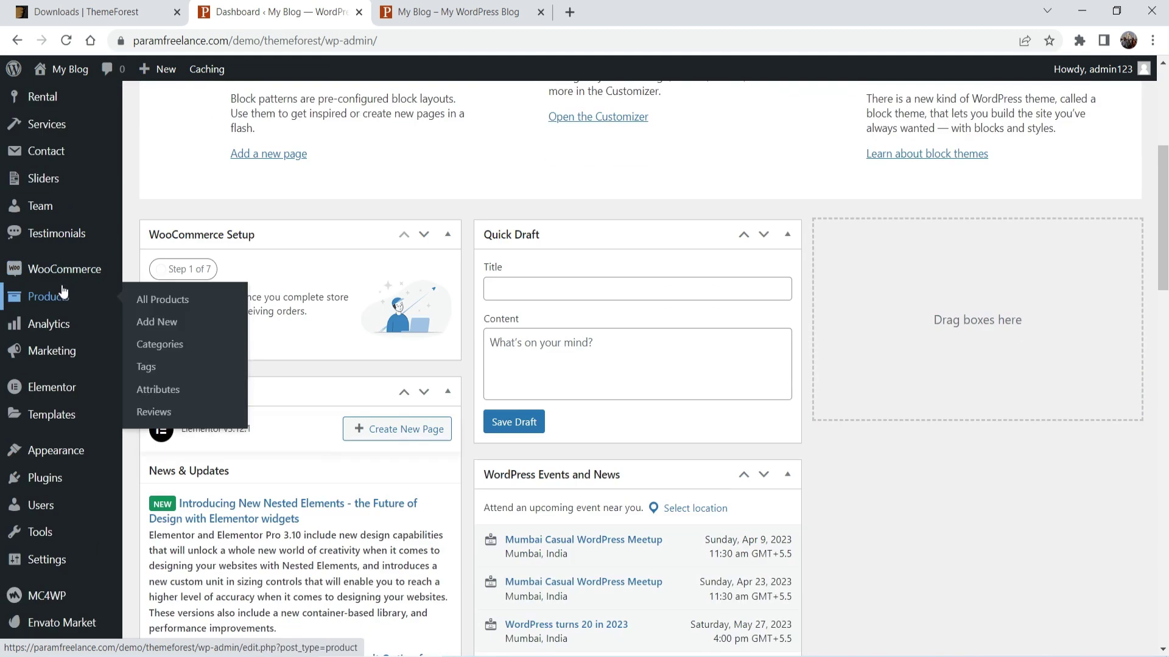
click(45, 478)
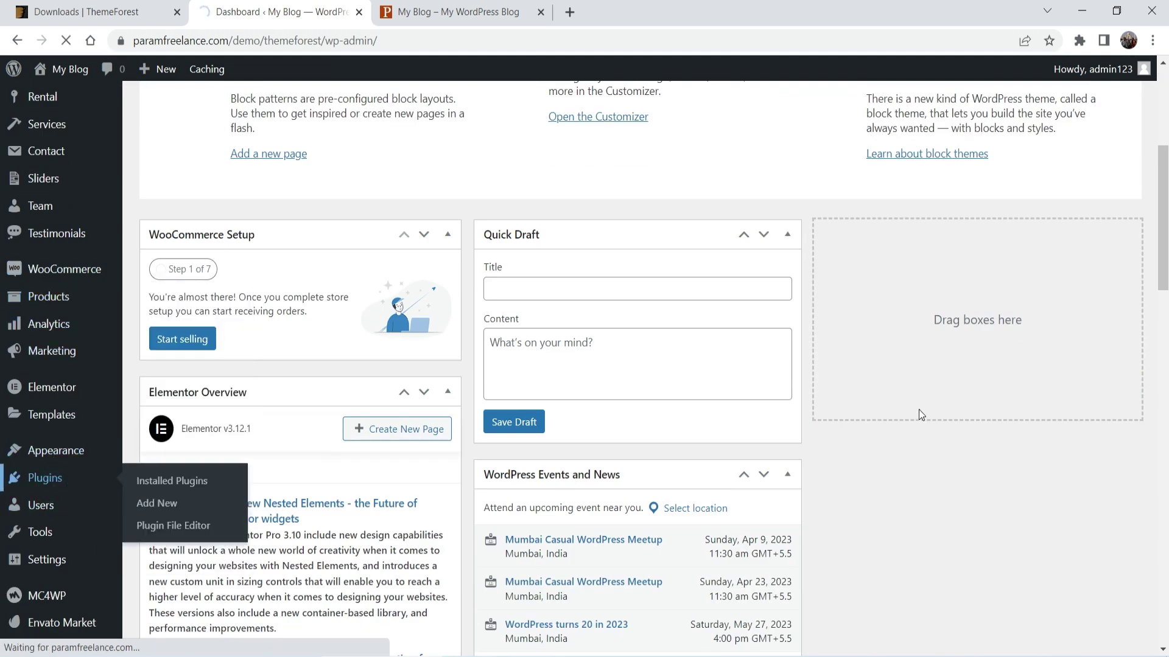
scroll(697, 218, down, 5)
scroll(693, 220, up, 5)
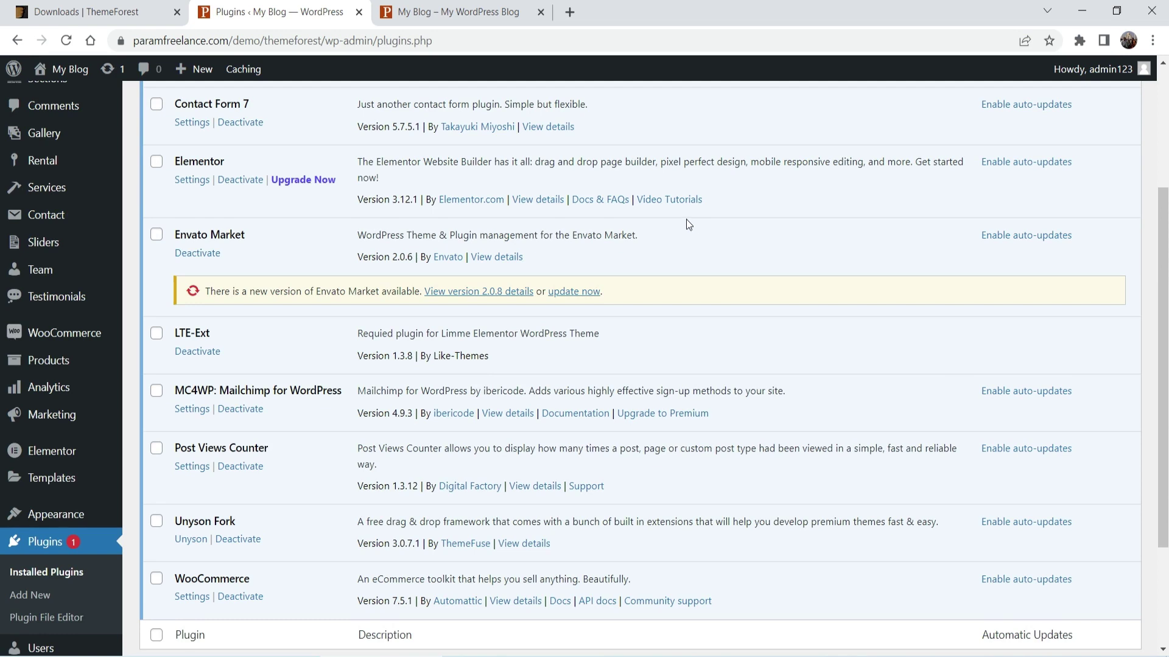
Step: Reload the My Blog tab to see the Limme design, then return to the Plugins tab
click(462, 14)
click(65, 40)
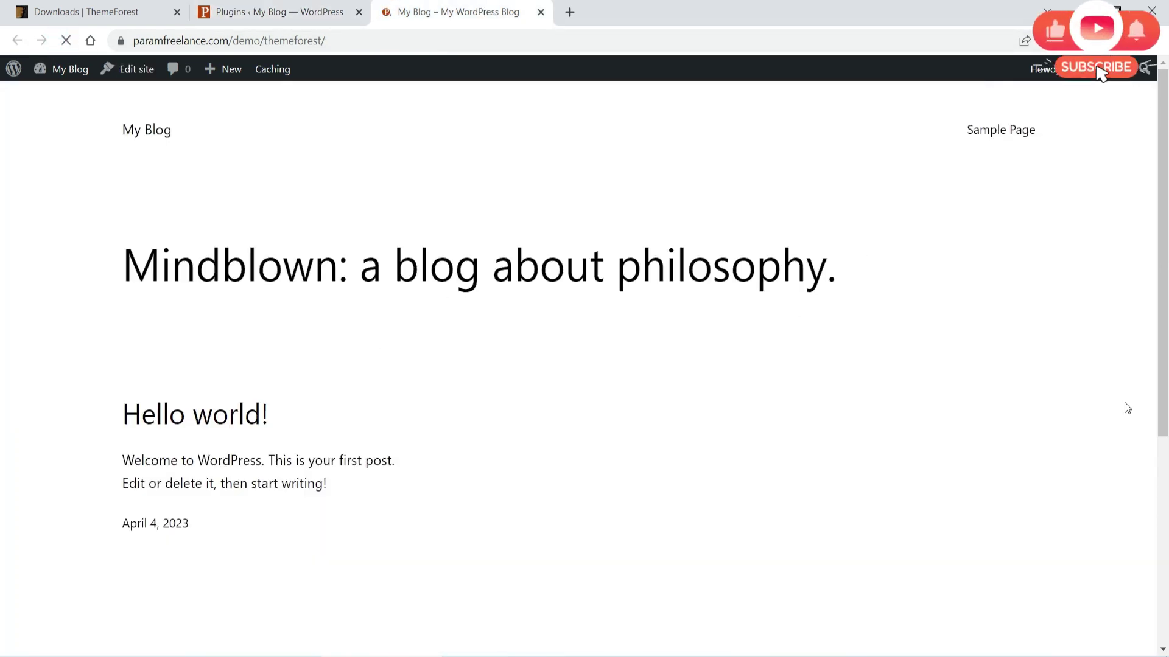
scroll(1102, 366, down, 14)
scroll(1100, 367, down, 2)
scroll(1096, 362, up, 20)
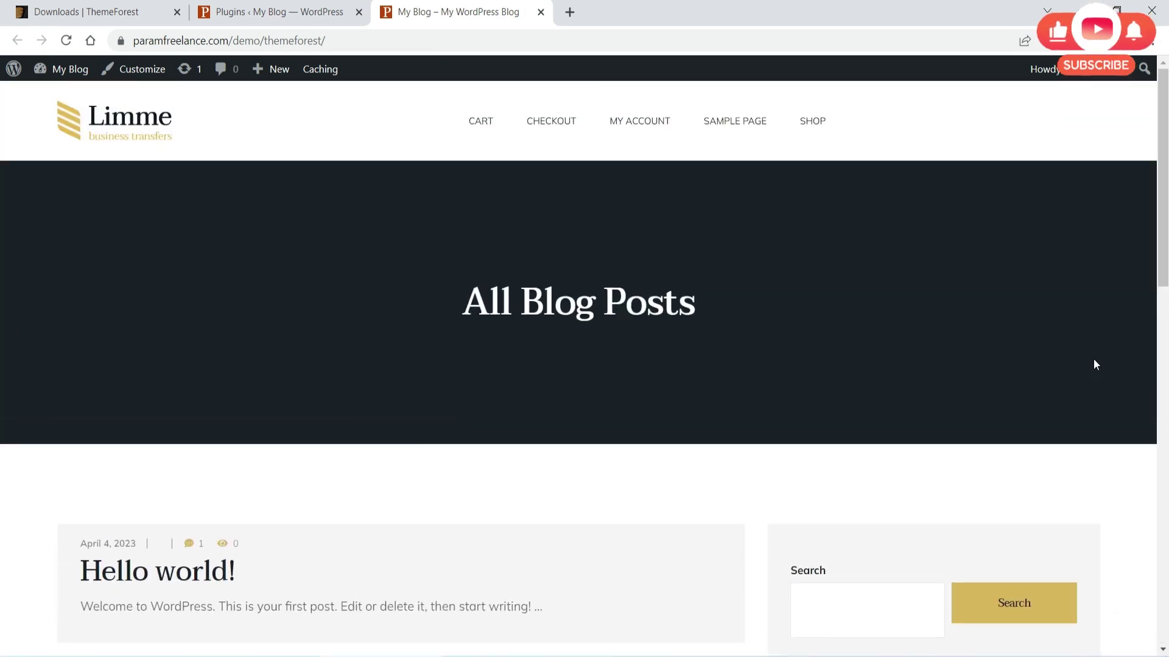
click(438, 14)
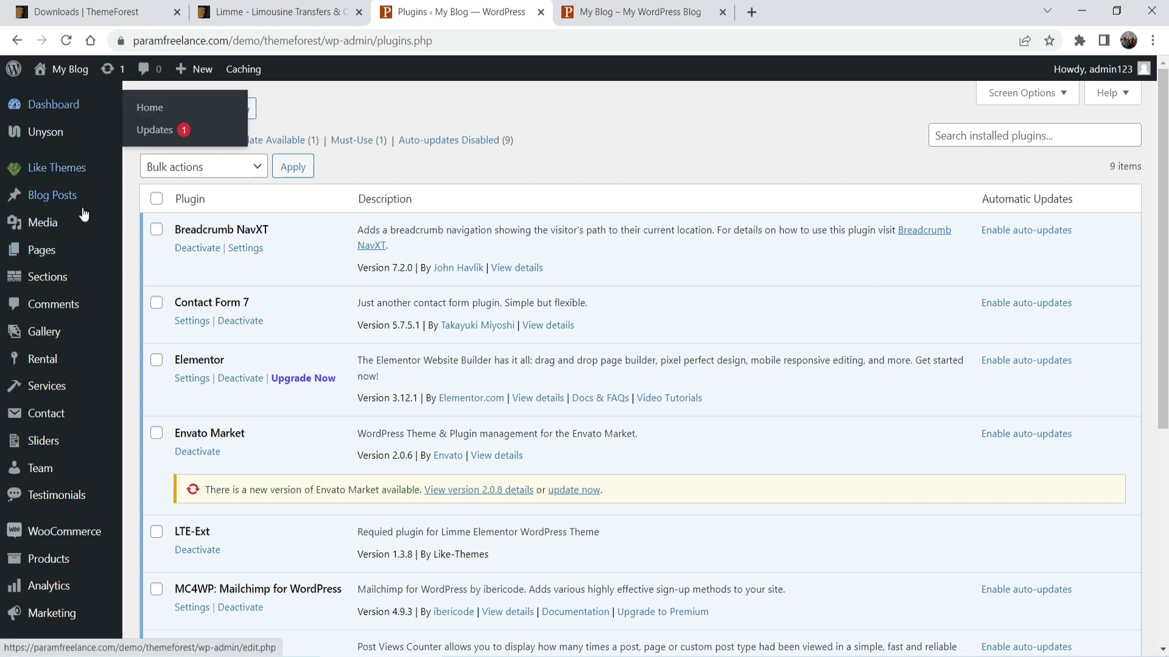
Step: Open Theme Settings under the Like Themes menu in the admin sidebar
mouse_move(84, 213)
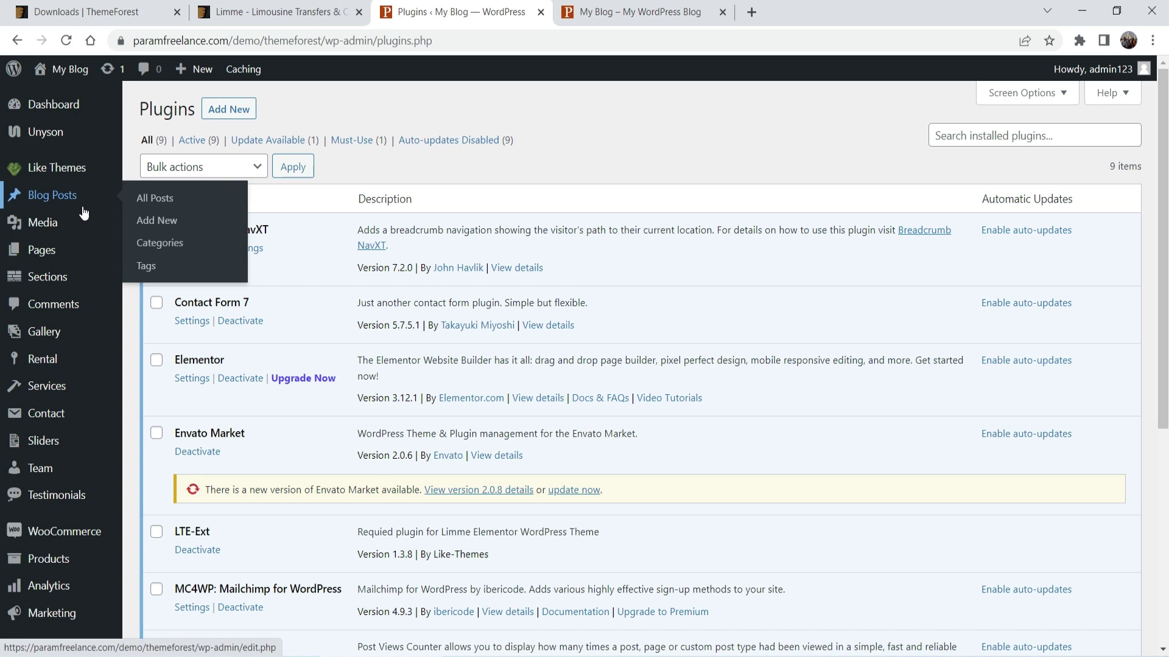
mouse_move(67, 132)
mouse_move(42, 165)
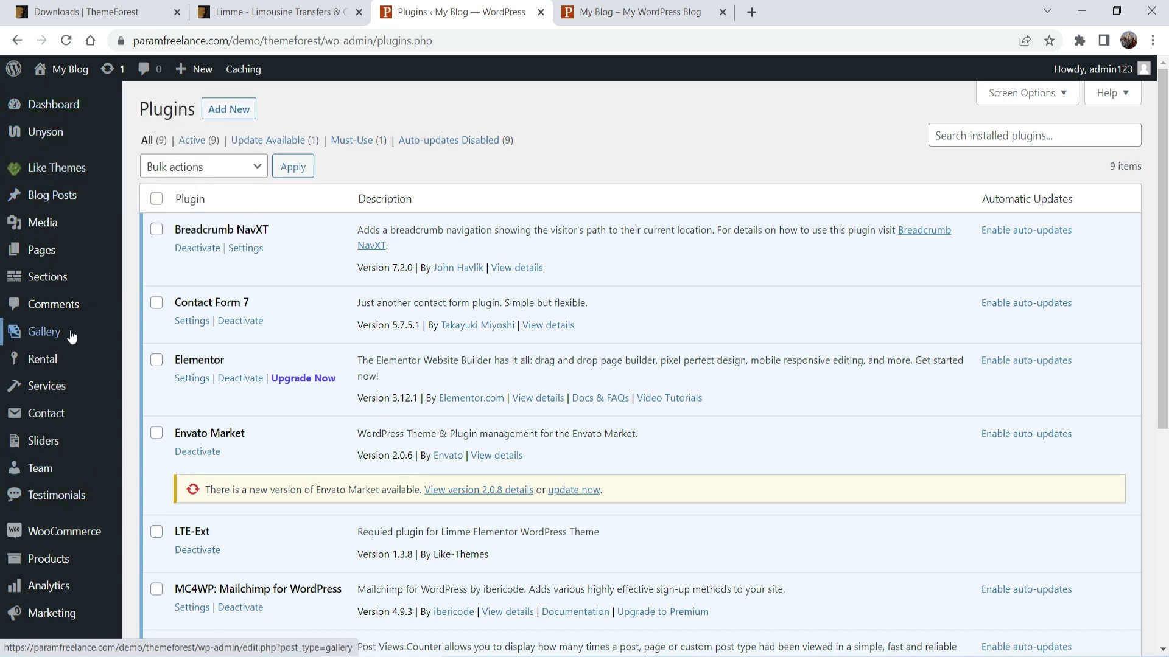
scroll(36, 451, down, 3)
scroll(34, 579, down, 3)
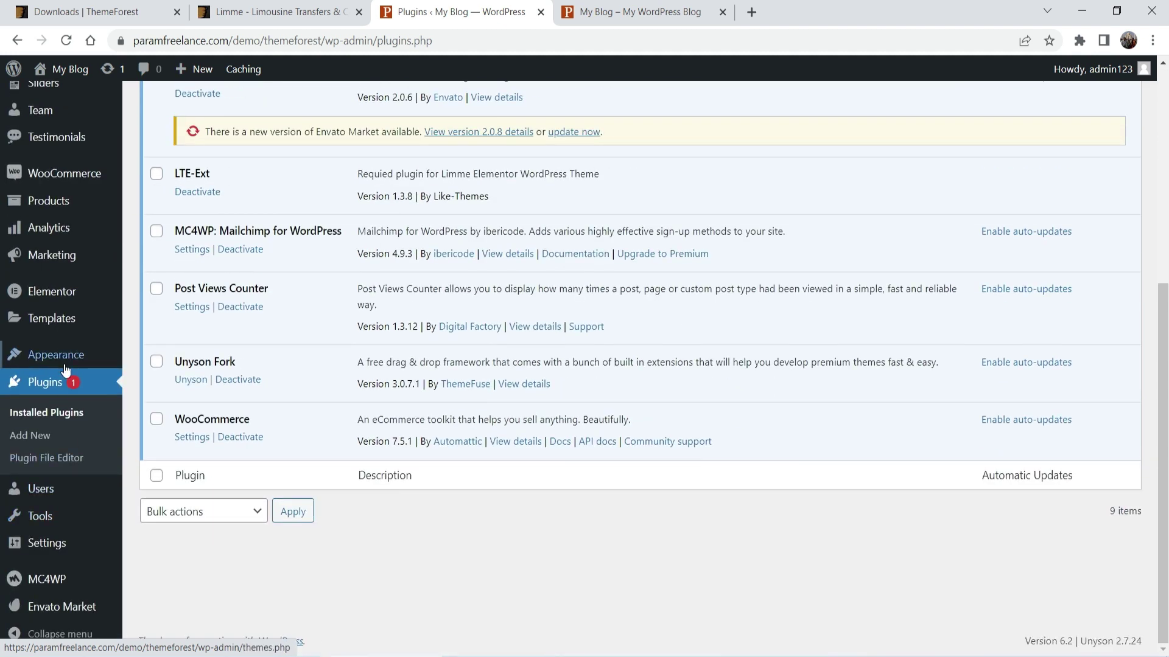
mouse_move(64, 362)
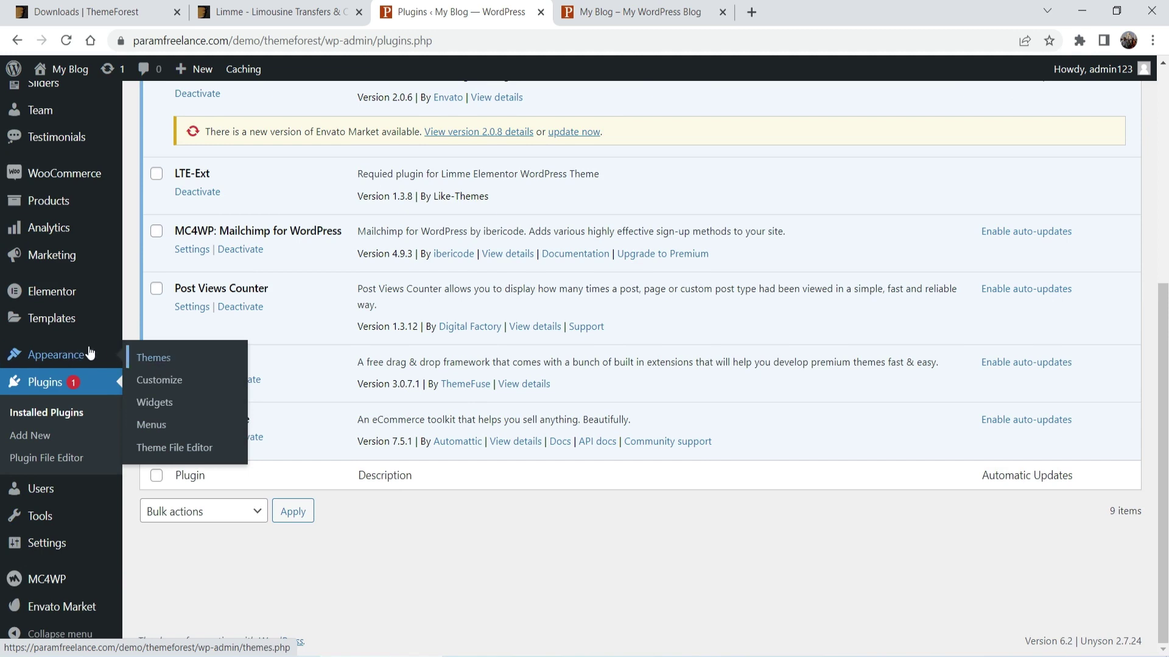
scroll(67, 286, up, 6)
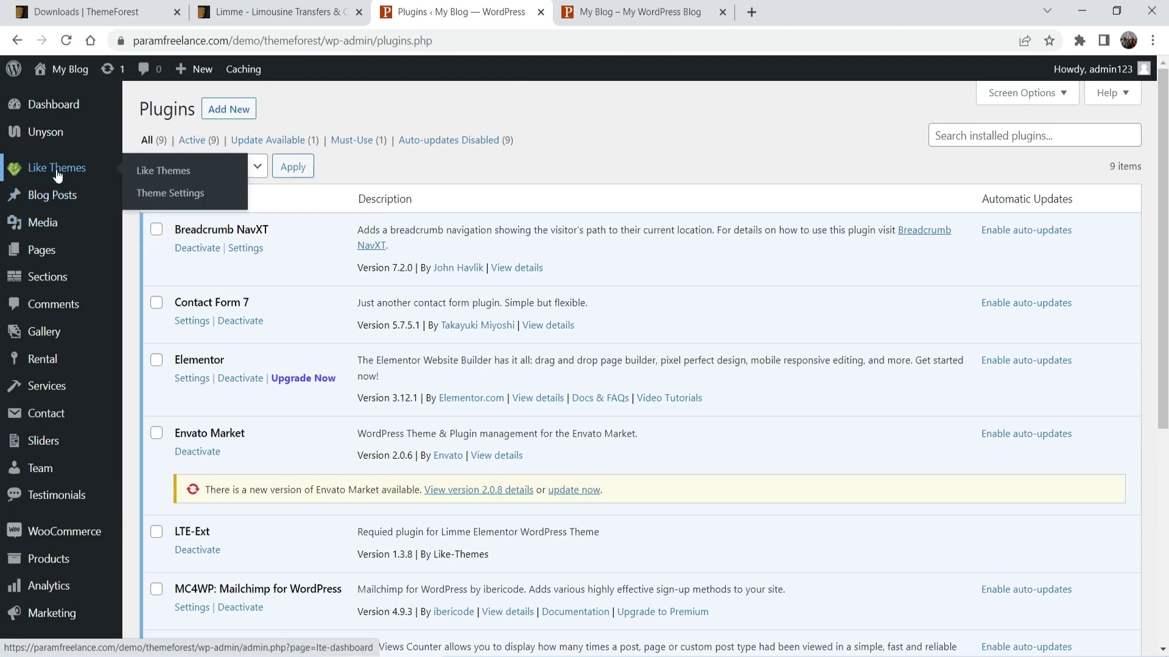
click(169, 193)
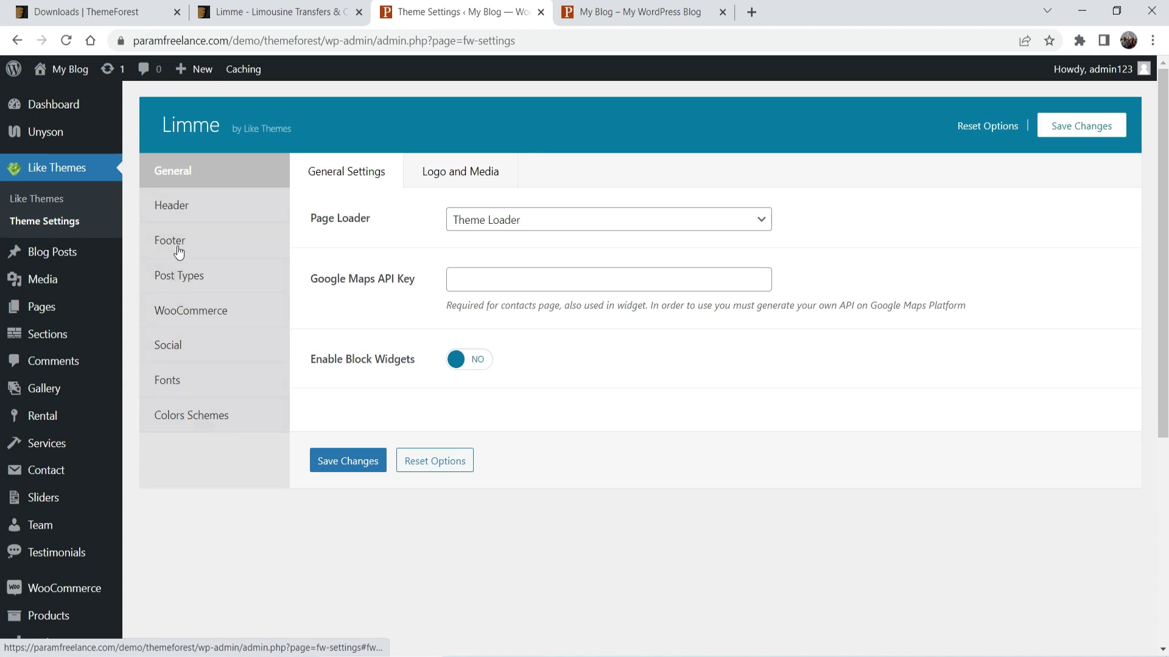
Step: Review Limme's General Settings: Theme Loader enabled, block widgets disabled
scroll(250, 258, down, 5)
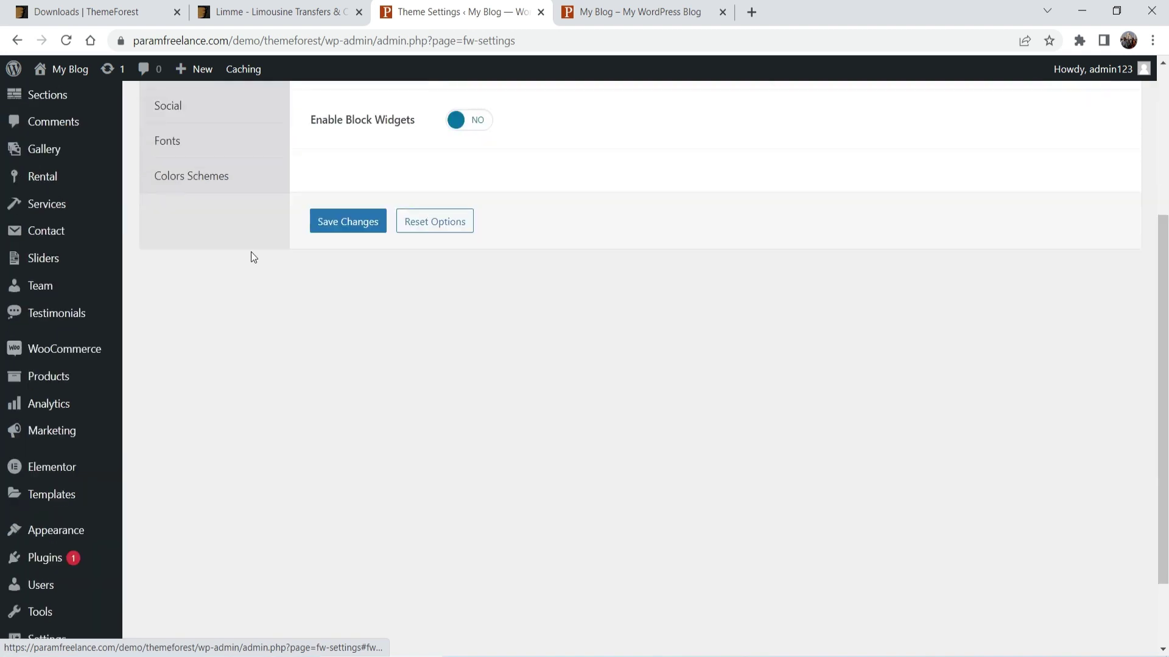
scroll(86, 220, down, 1)
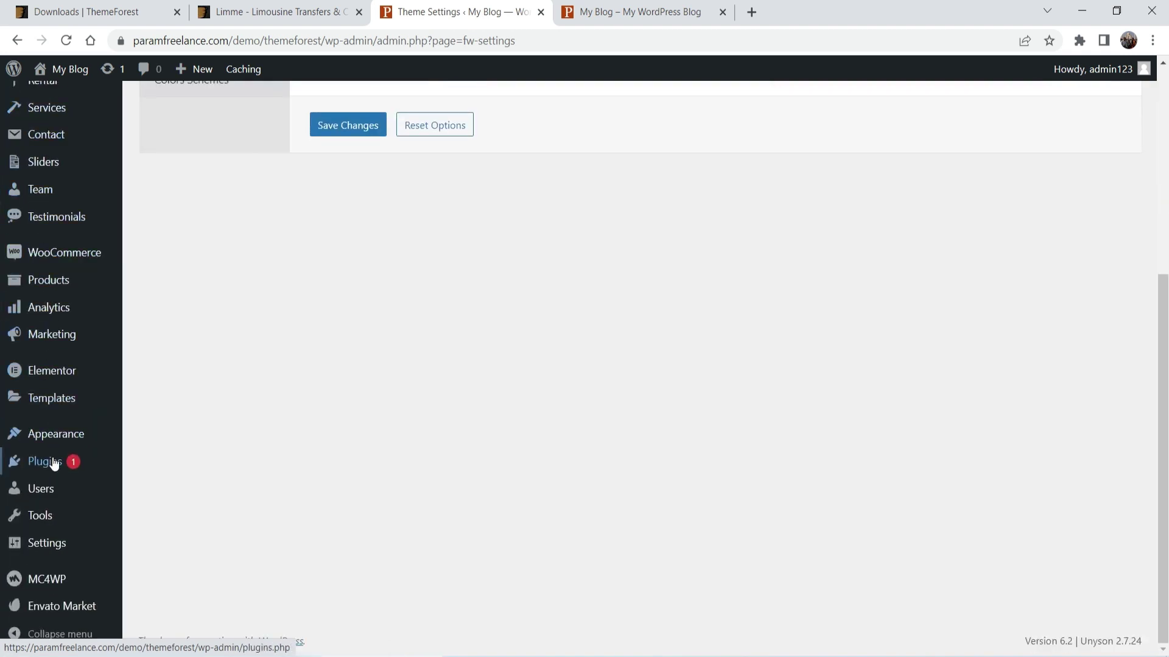
mouse_move(55, 464)
mouse_move(37, 522)
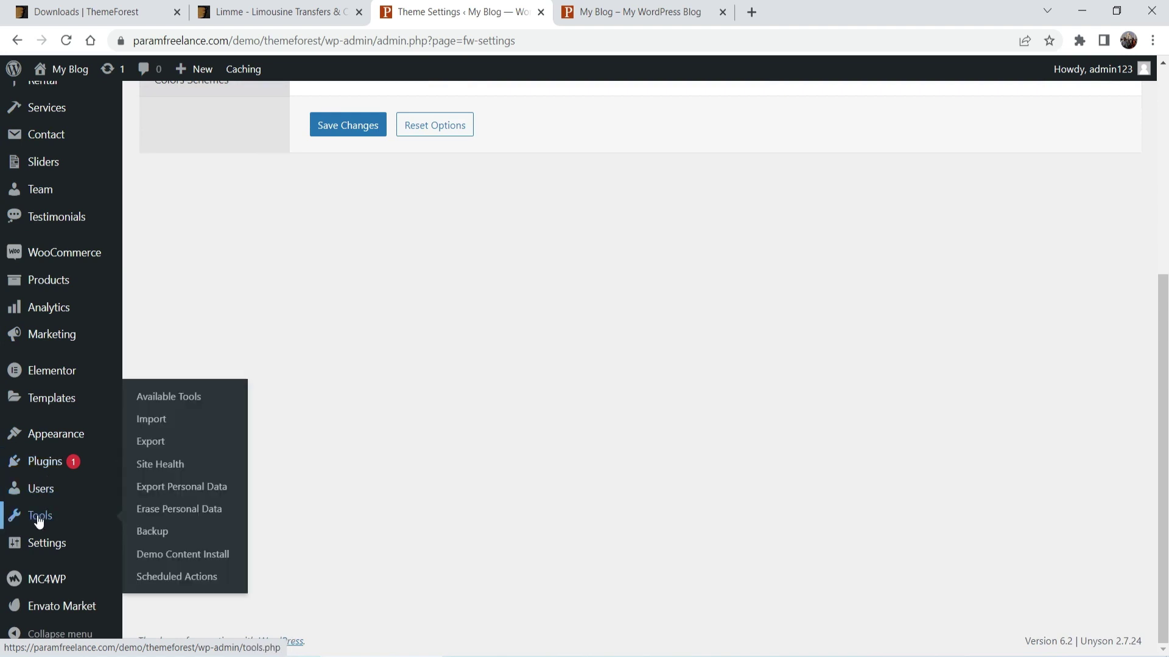
Step: Install Limme Demo Content via Tools > Demo Content Install, confirming replacement of current content
click(193, 561)
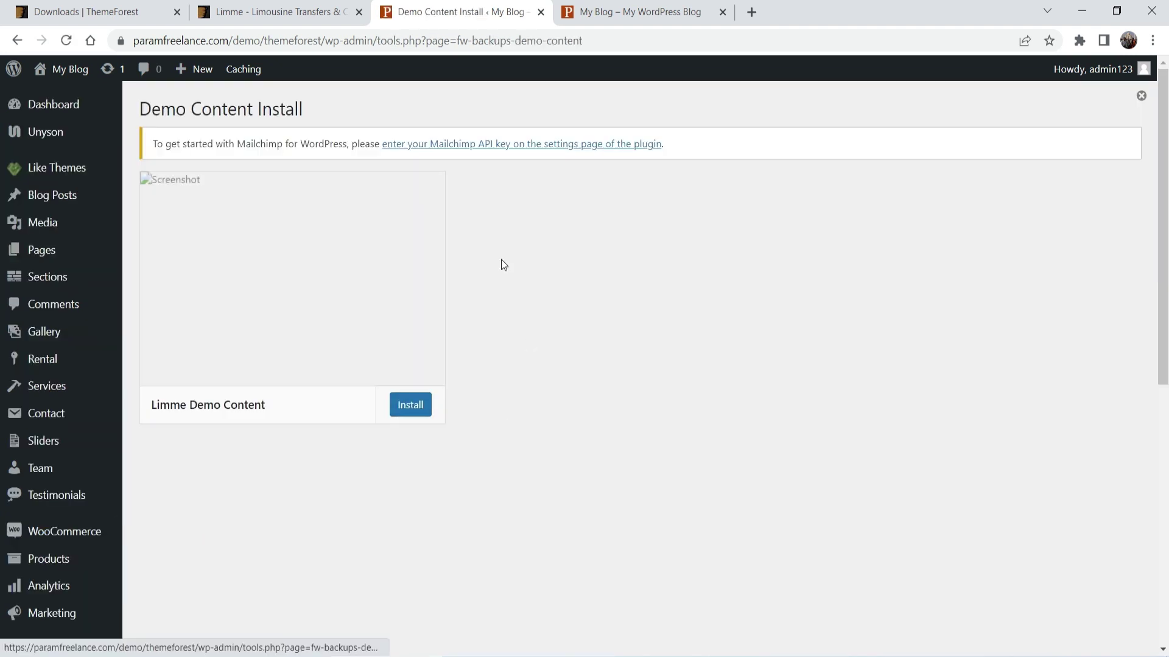
click(419, 412)
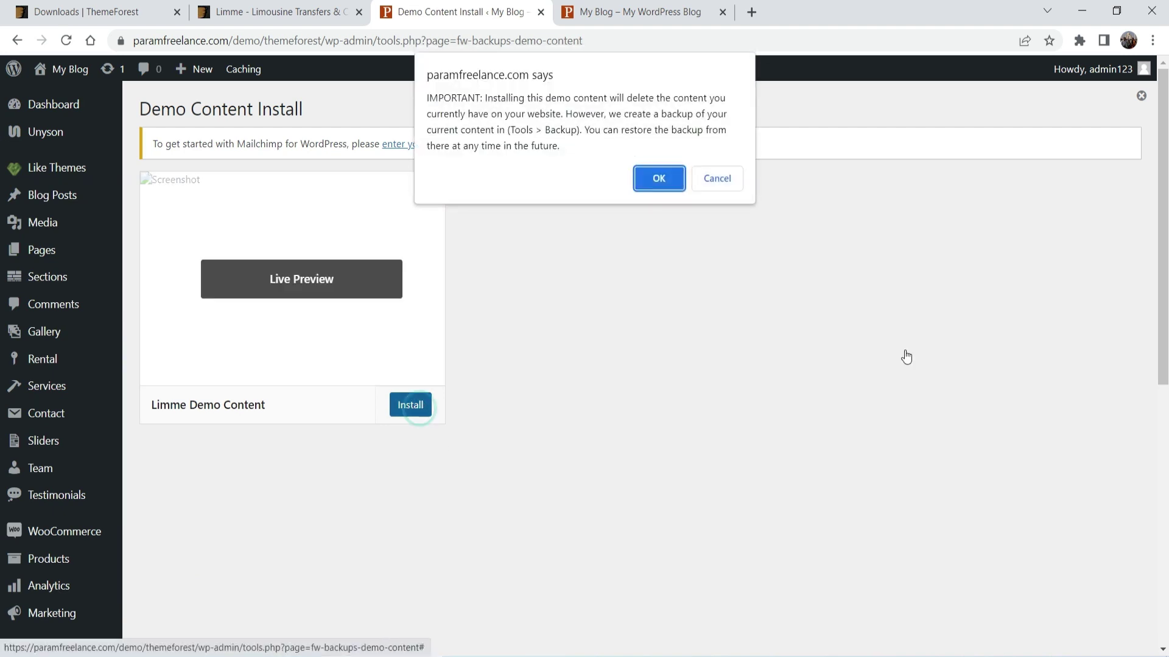
click(646, 178)
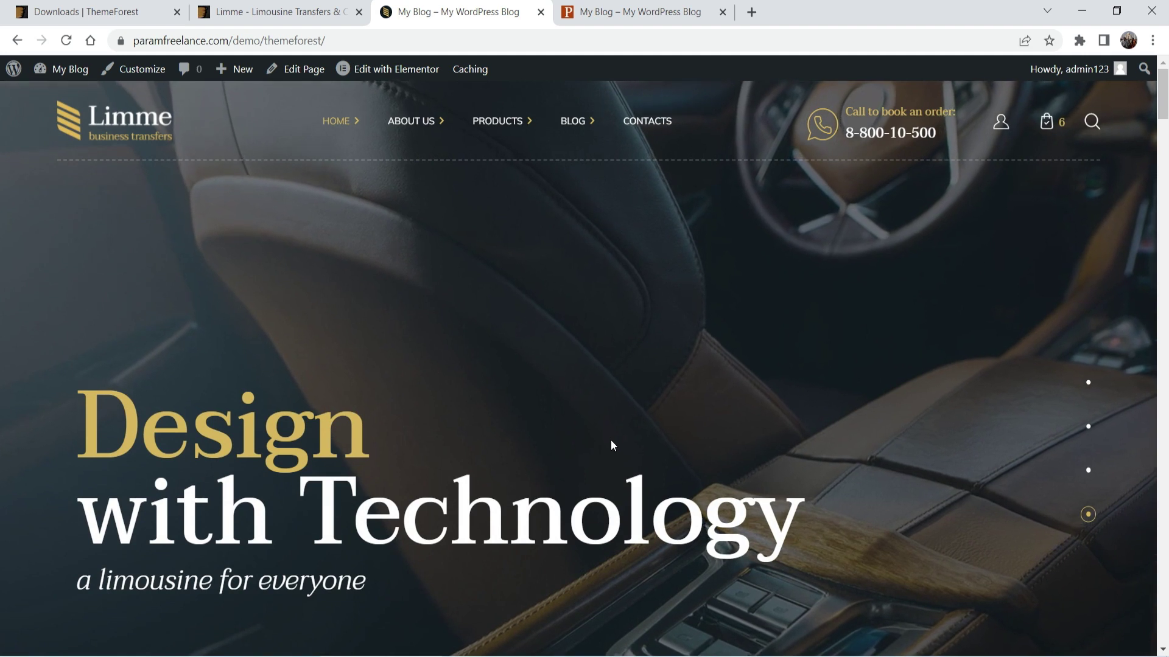
scroll(730, 282, down, 10)
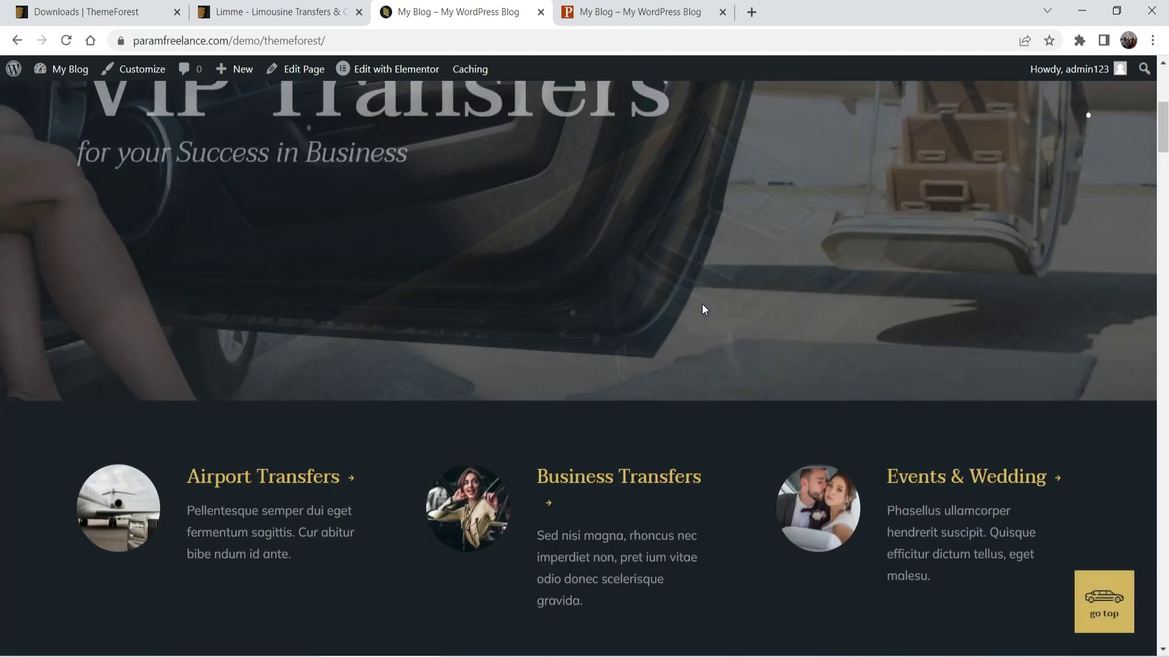
scroll(703, 310, down, 5)
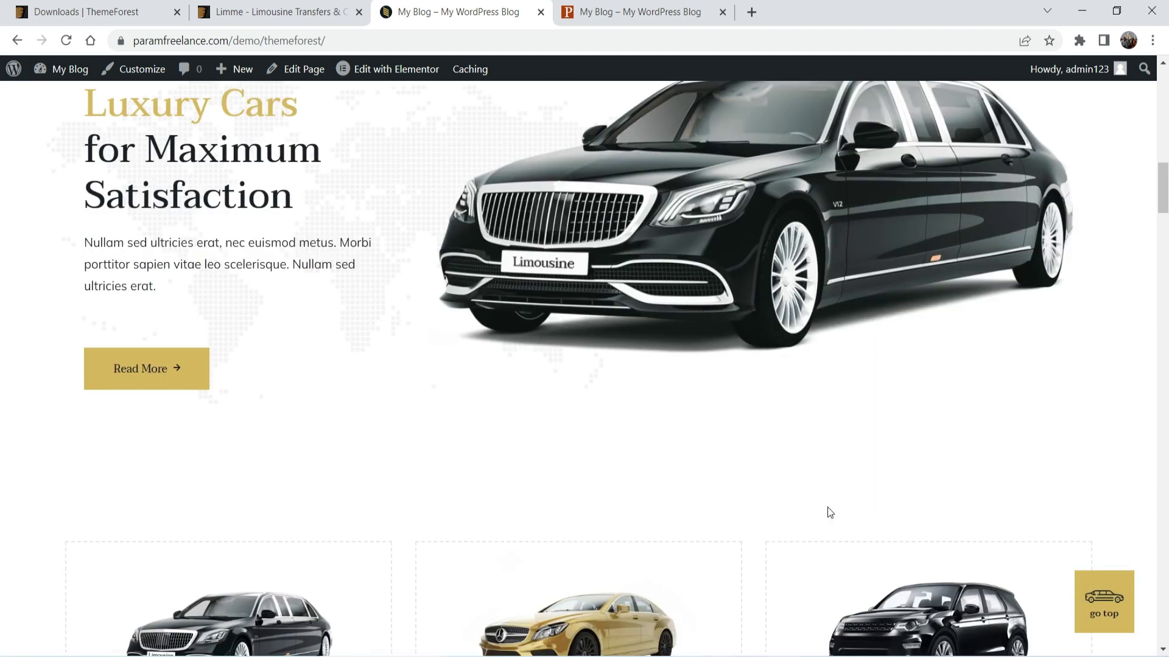
scroll(595, 420, up, 15)
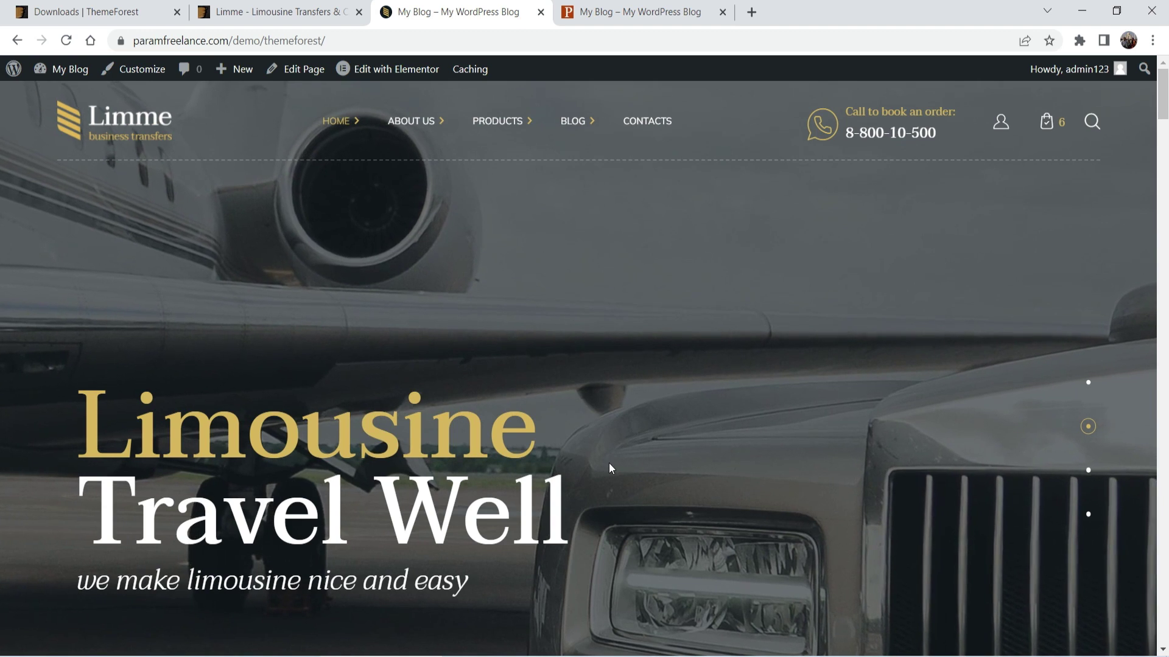
Step: Go to the Dashboard and browse the Pages list of 20 imported pages
mouse_move(65, 78)
click(64, 98)
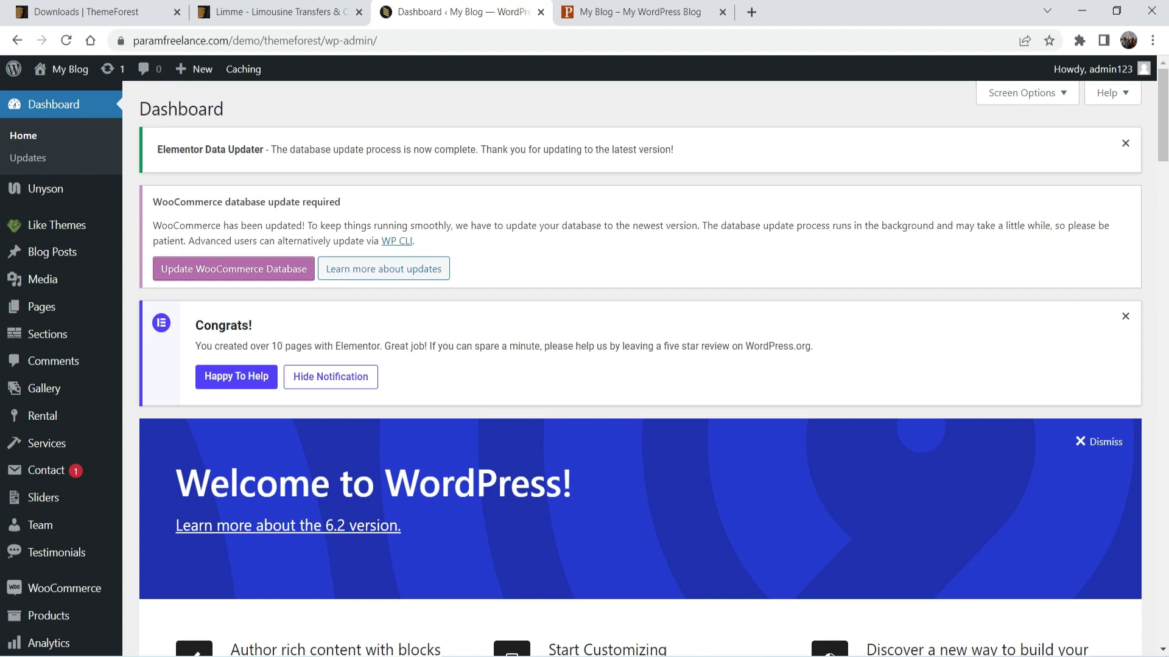
click(41, 307)
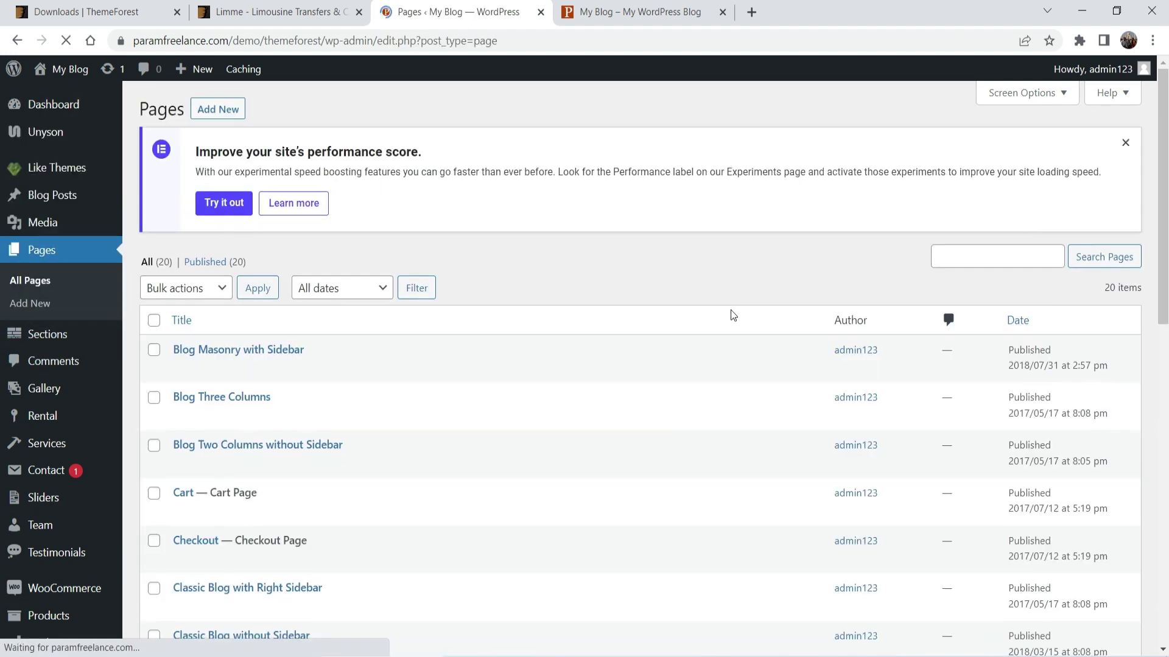
scroll(532, 323, down, 8)
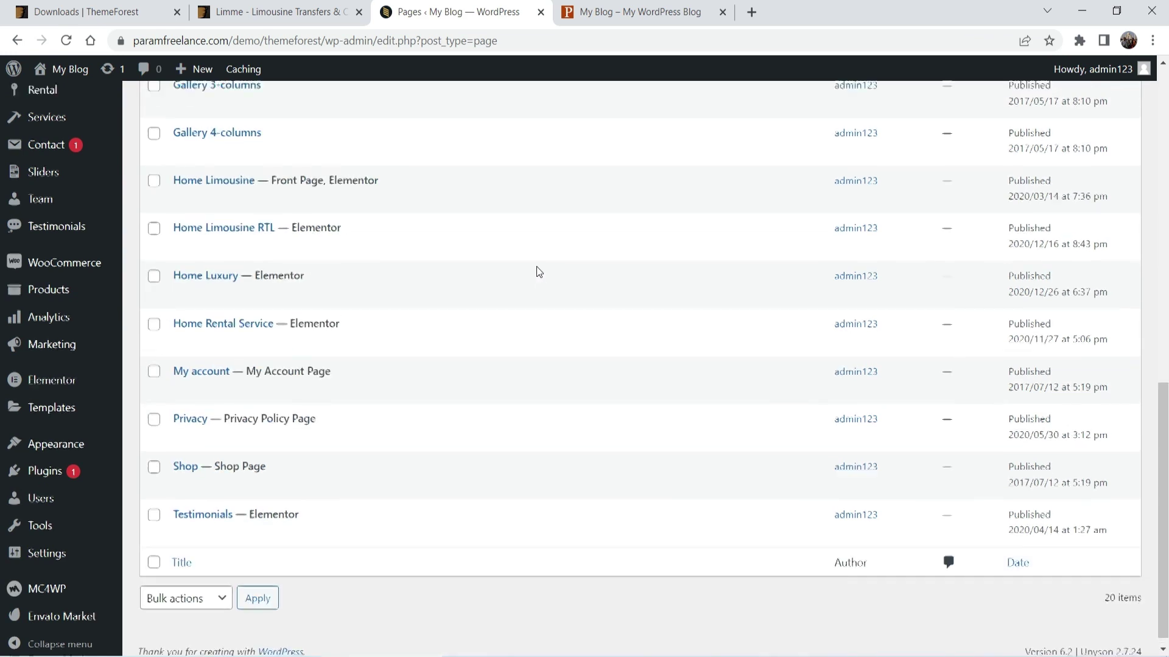
scroll(538, 271, up, 8)
Step: Browse the Blog Posts list of 24 published demo posts
click(38, 193)
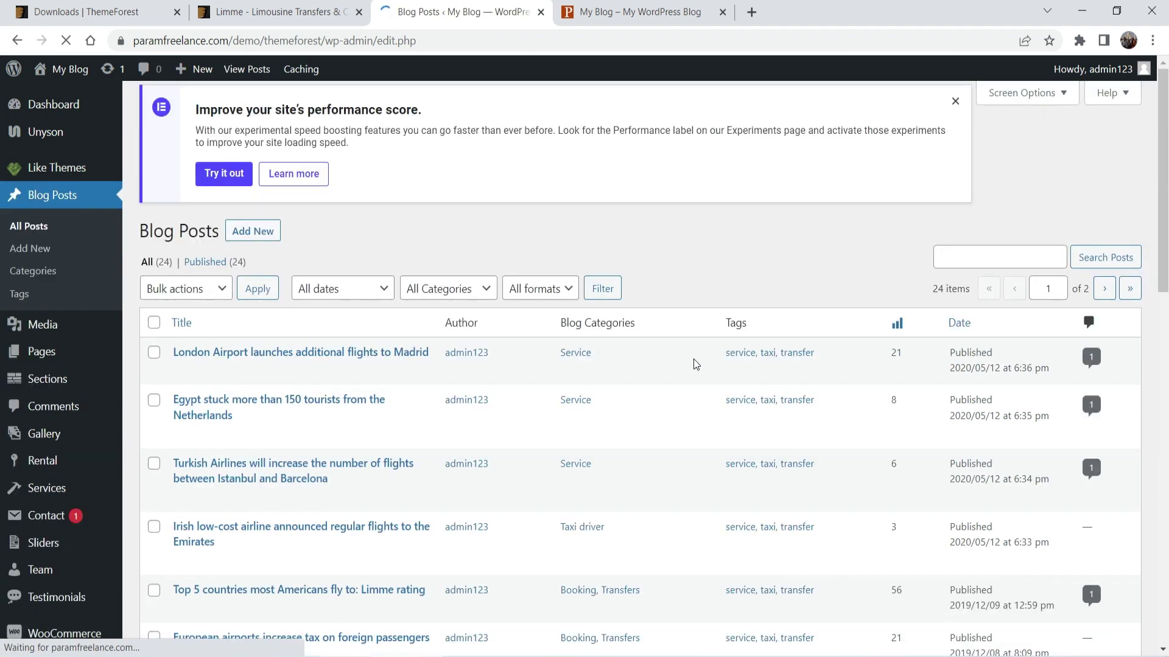
scroll(624, 309, down, 13)
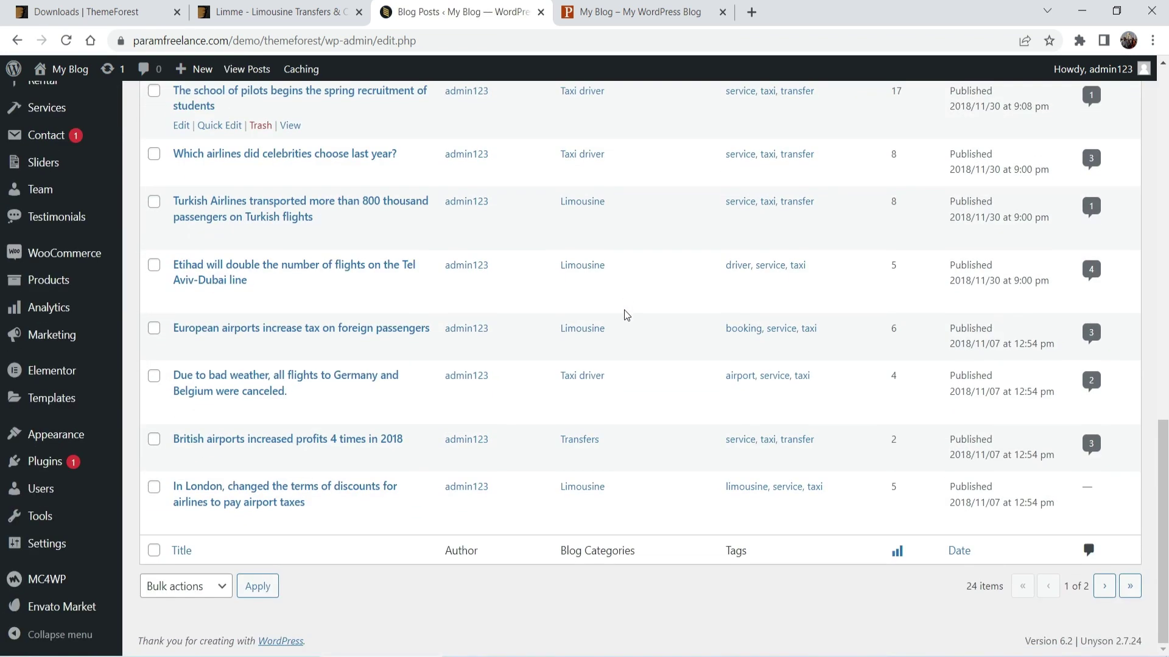
scroll(623, 310, up, 20)
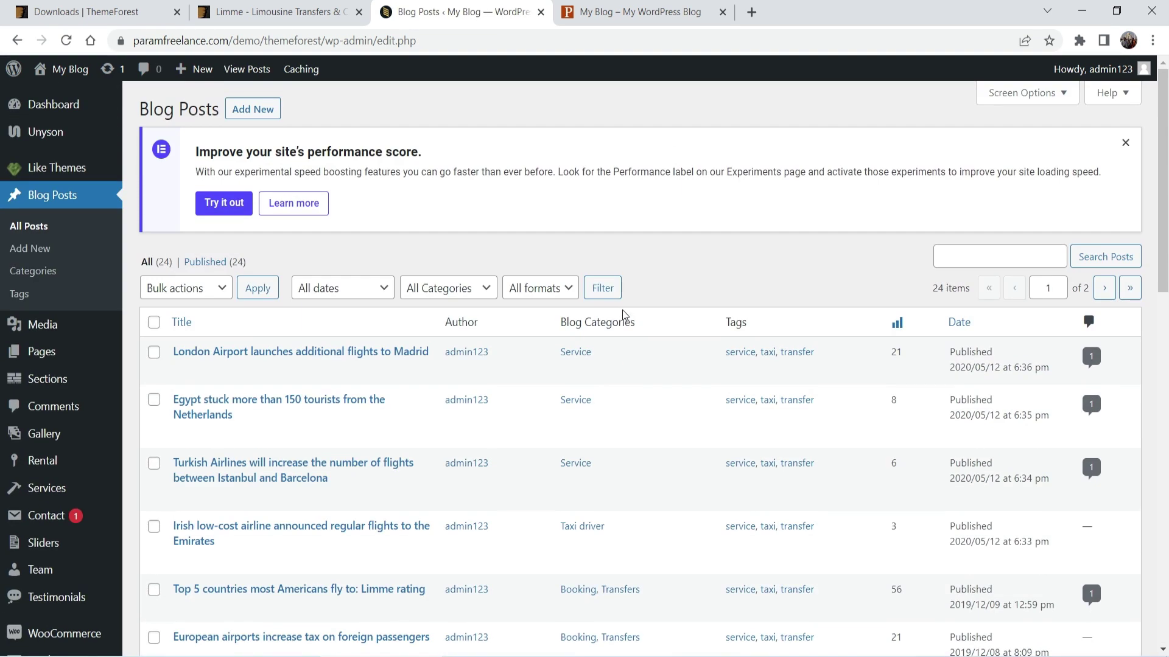
mouse_move(47, 176)
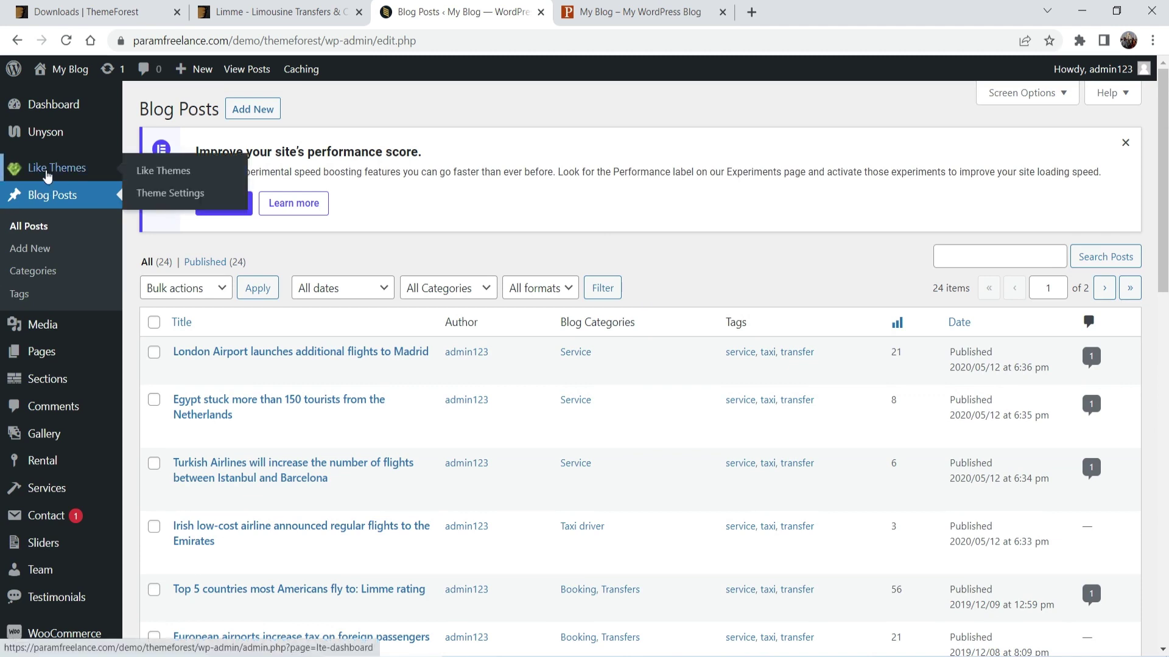
Step: Open Limme Theme Settings and review Header, Footer, Post Types, WooCommerce and Social sections
click(193, 194)
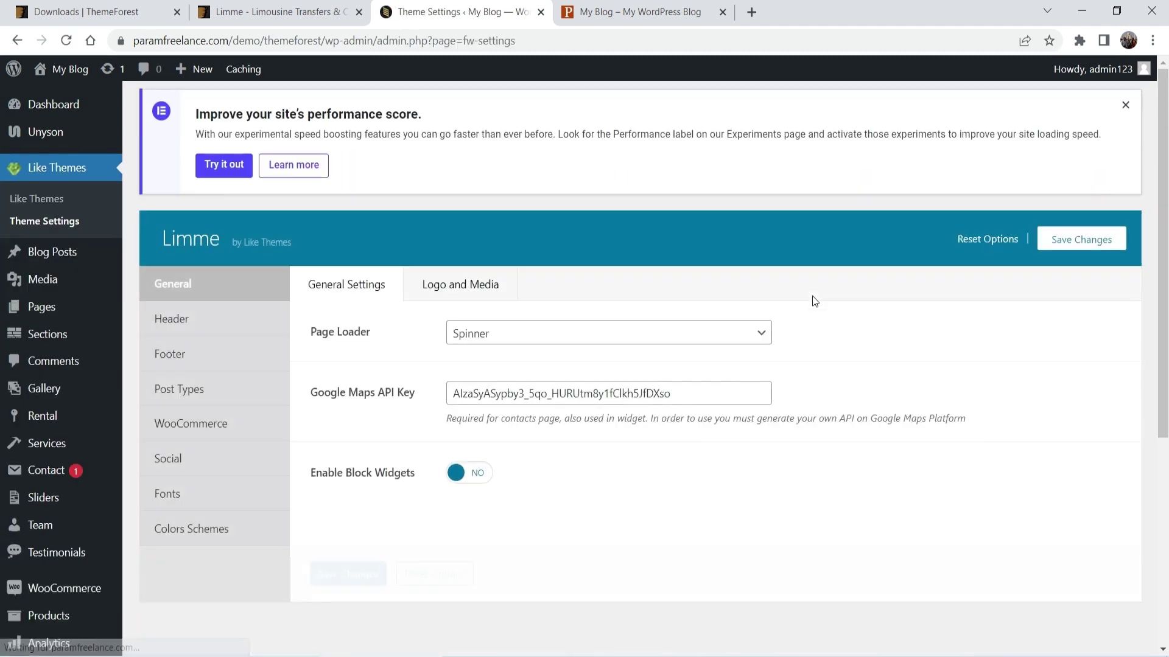
click(193, 319)
click(191, 358)
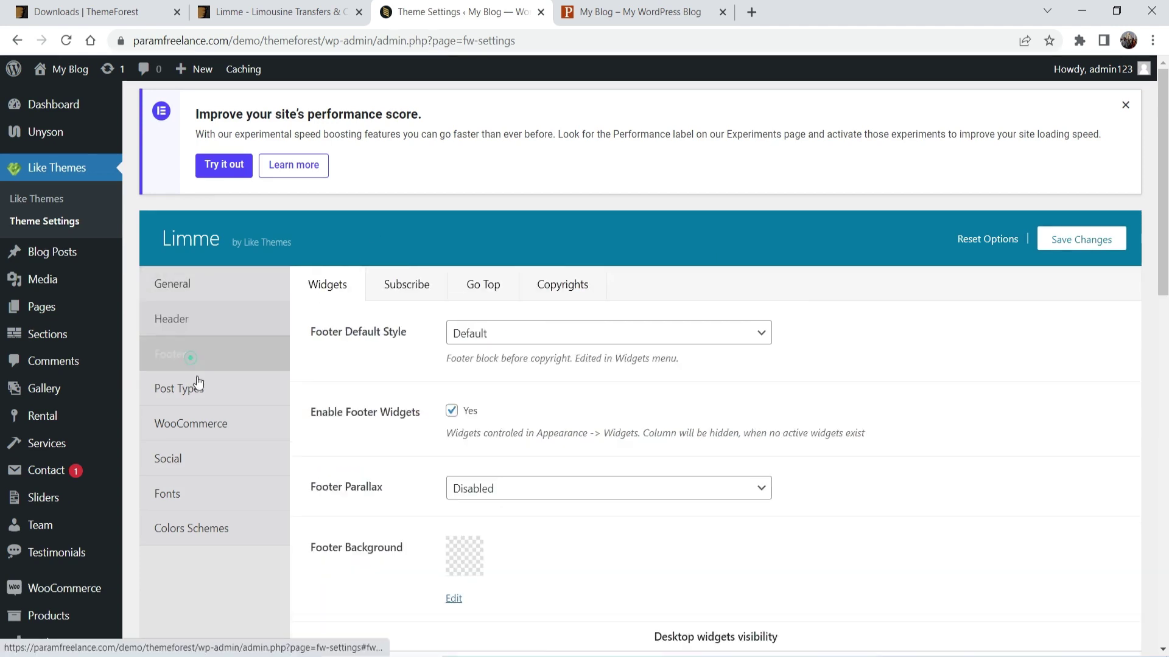
click(197, 384)
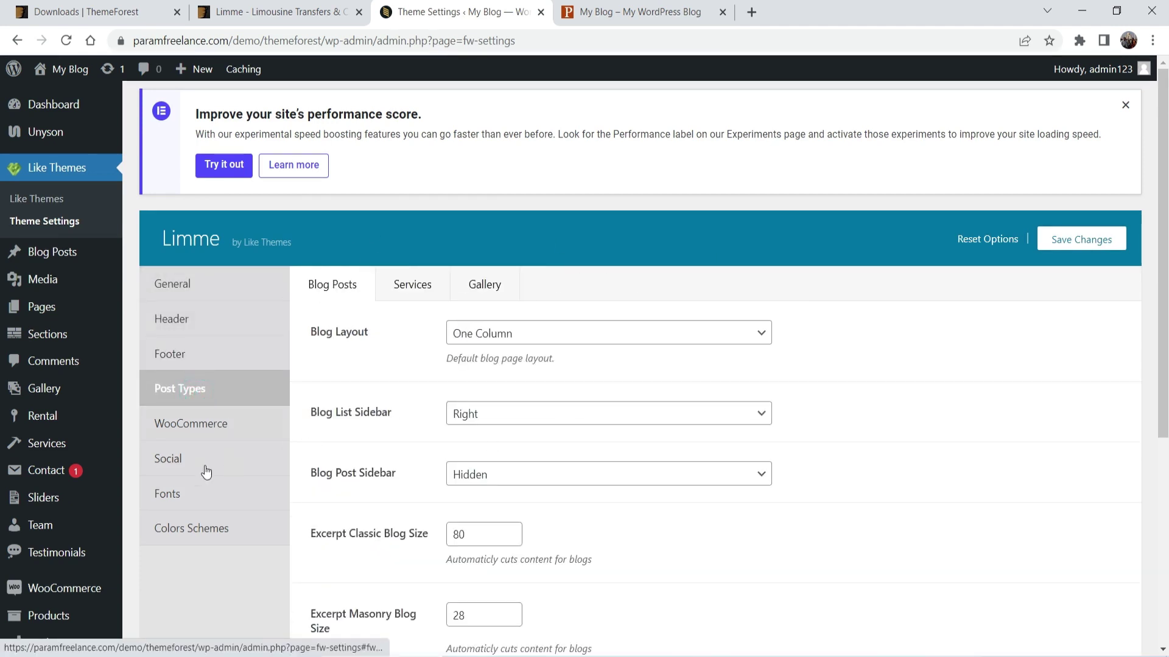
click(188, 429)
click(208, 460)
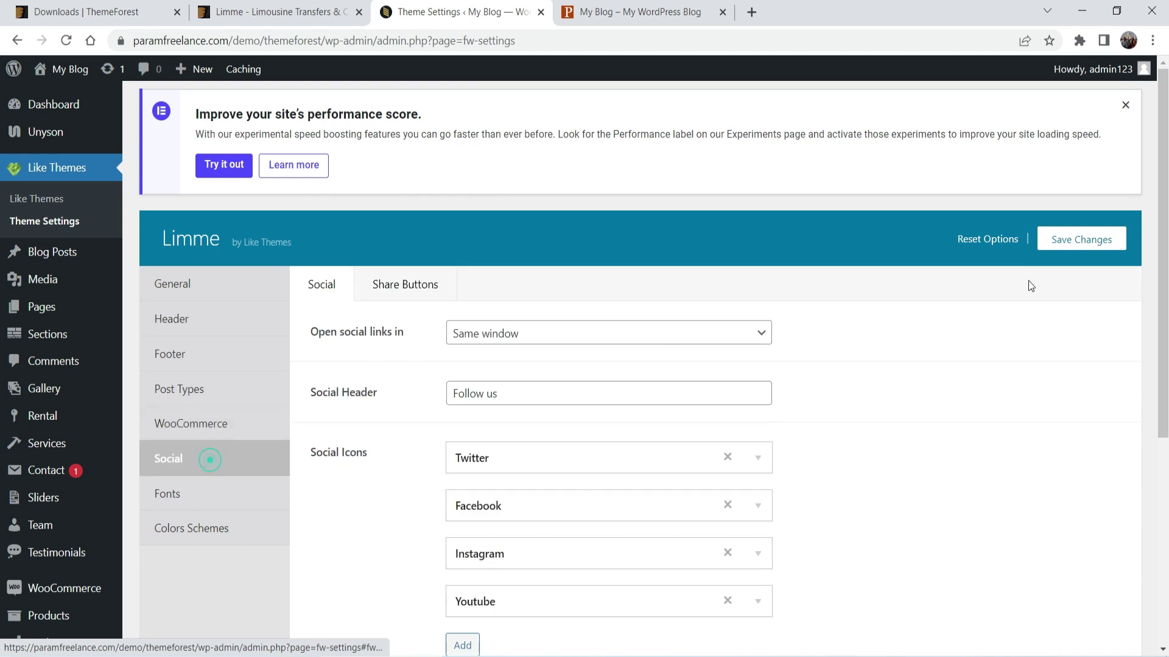
Step: Check the Fonts section (Mulish main, Taviraj headers), then return to ThemeForest Downloads
scroll(1020, 286, down, 1)
click(168, 412)
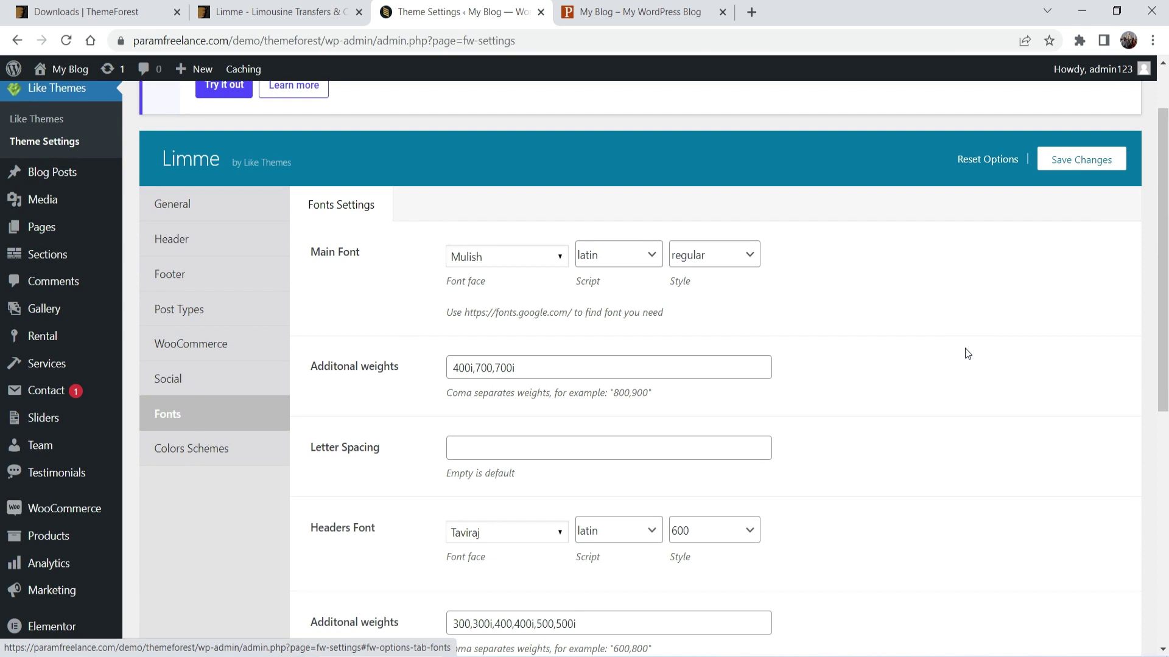
scroll(974, 349, up, 1)
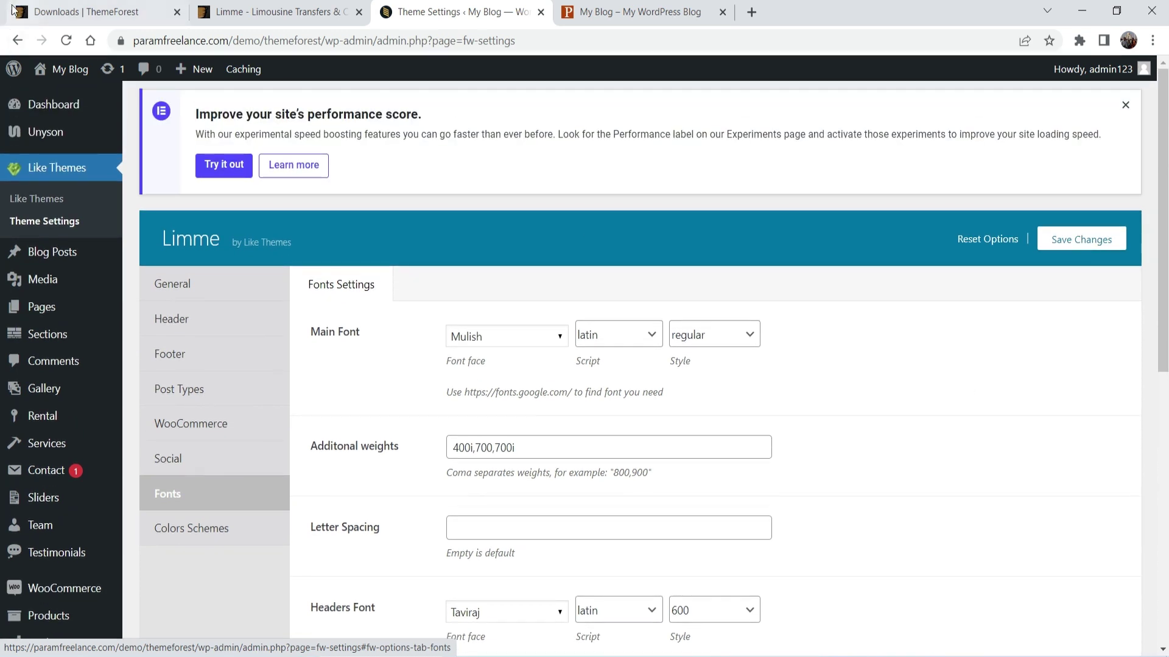
click(55, 13)
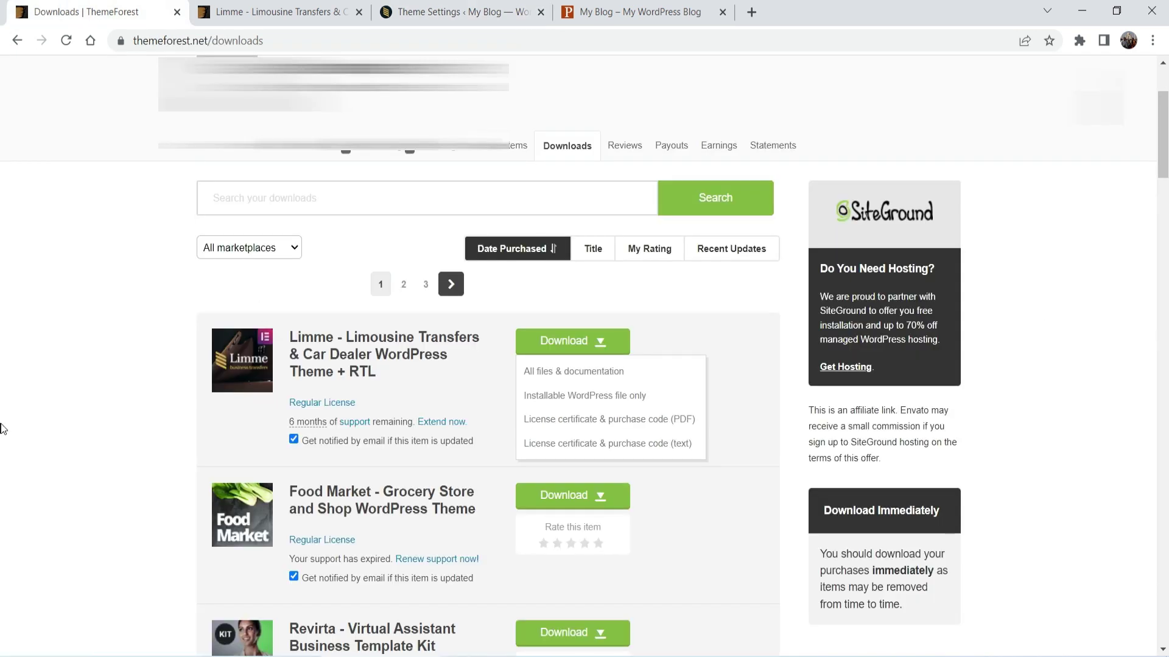
Step: Download and save EdLane's installable WordPress zip, then switch to the WordPress tab
scroll(46, 329, down, 8)
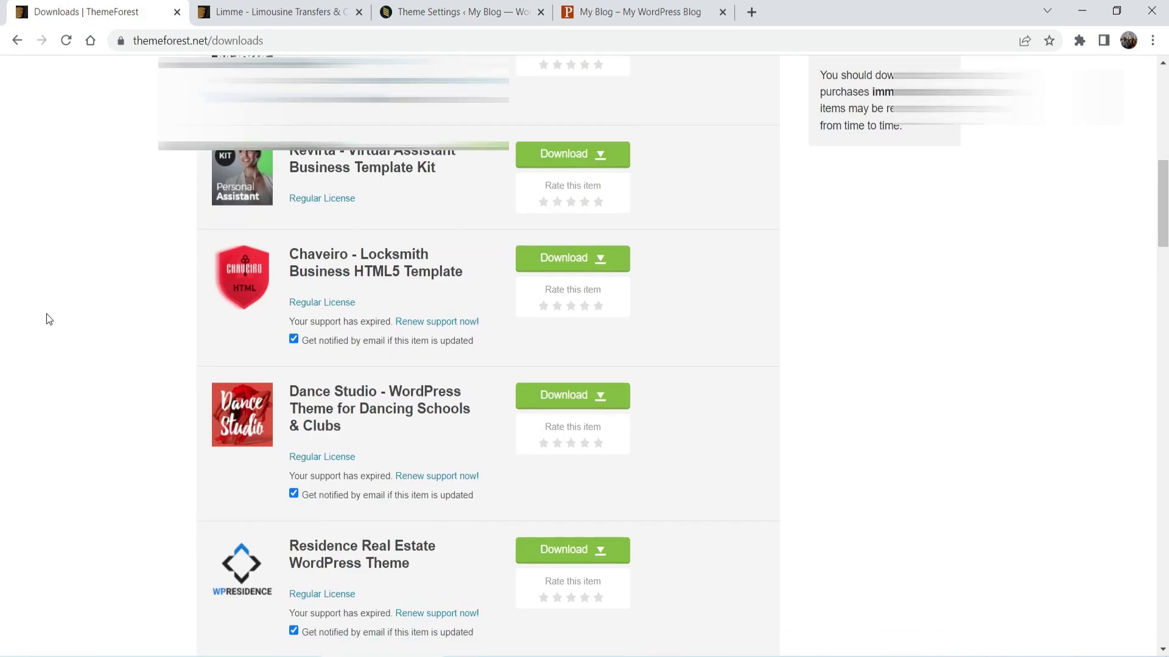
scroll(47, 313, down, 6)
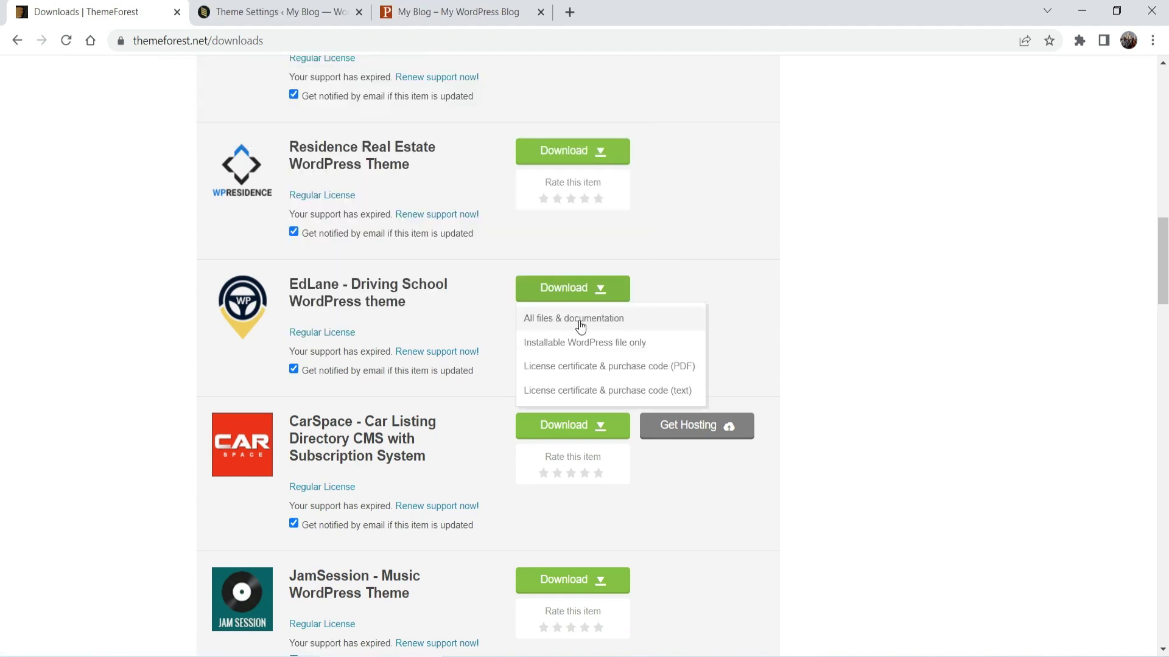
click(581, 340)
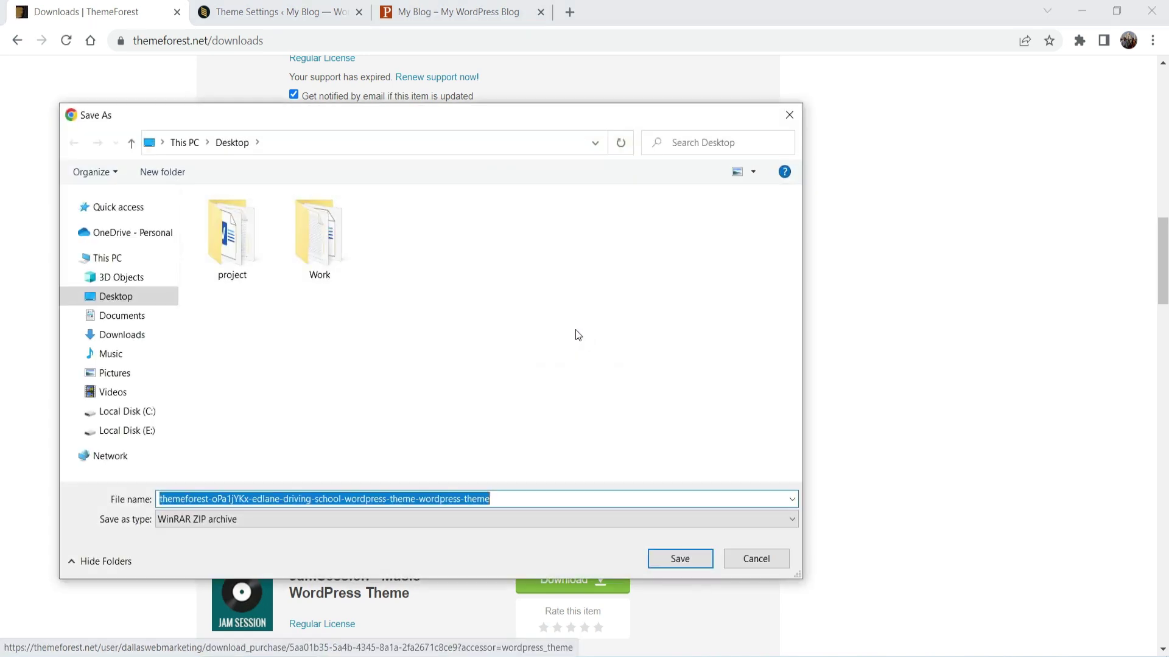
click(677, 555)
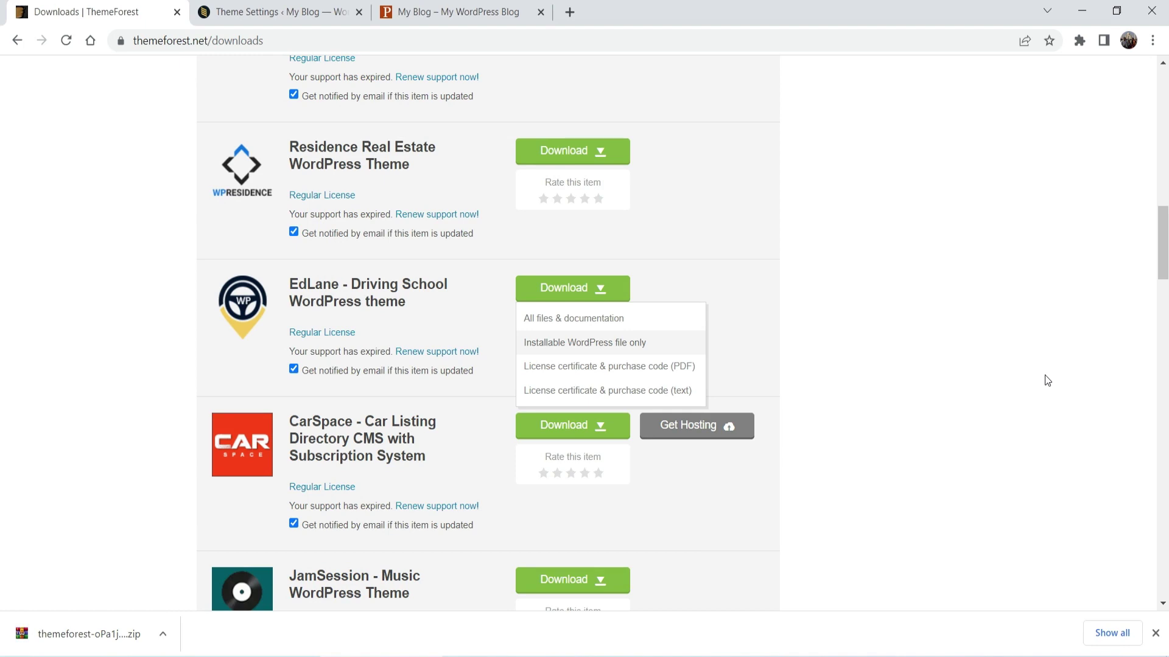
key(ctrl+Tab)
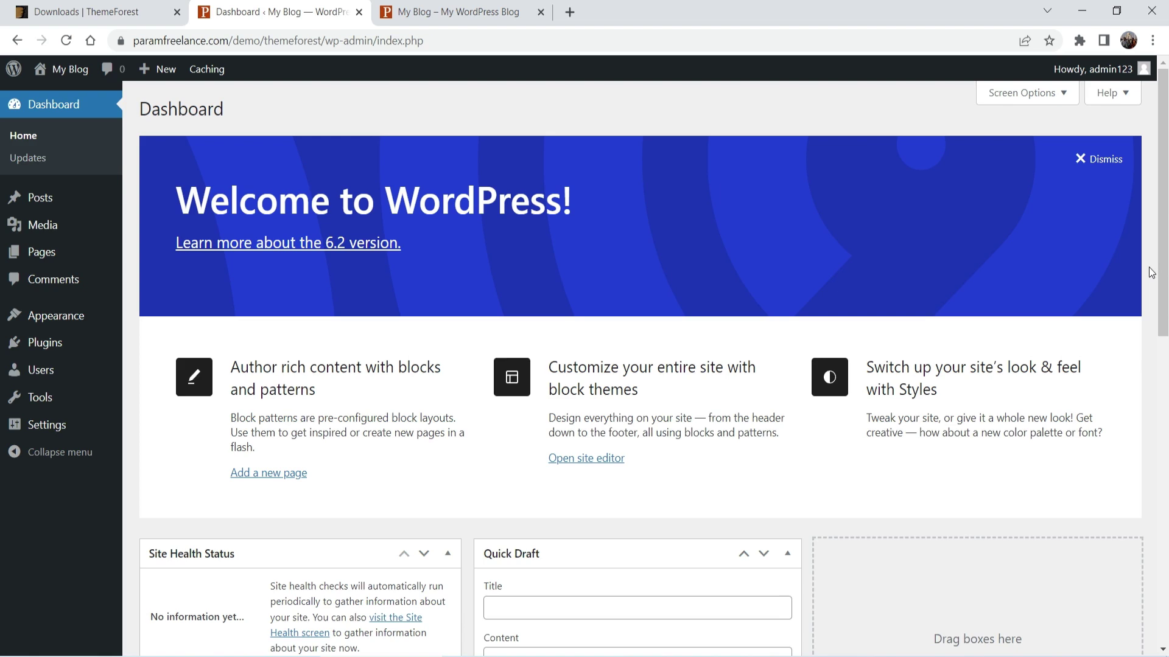
Step: Upload the EdLane theme zip from the desktop through Themes > Add New and install it
click(540, 12)
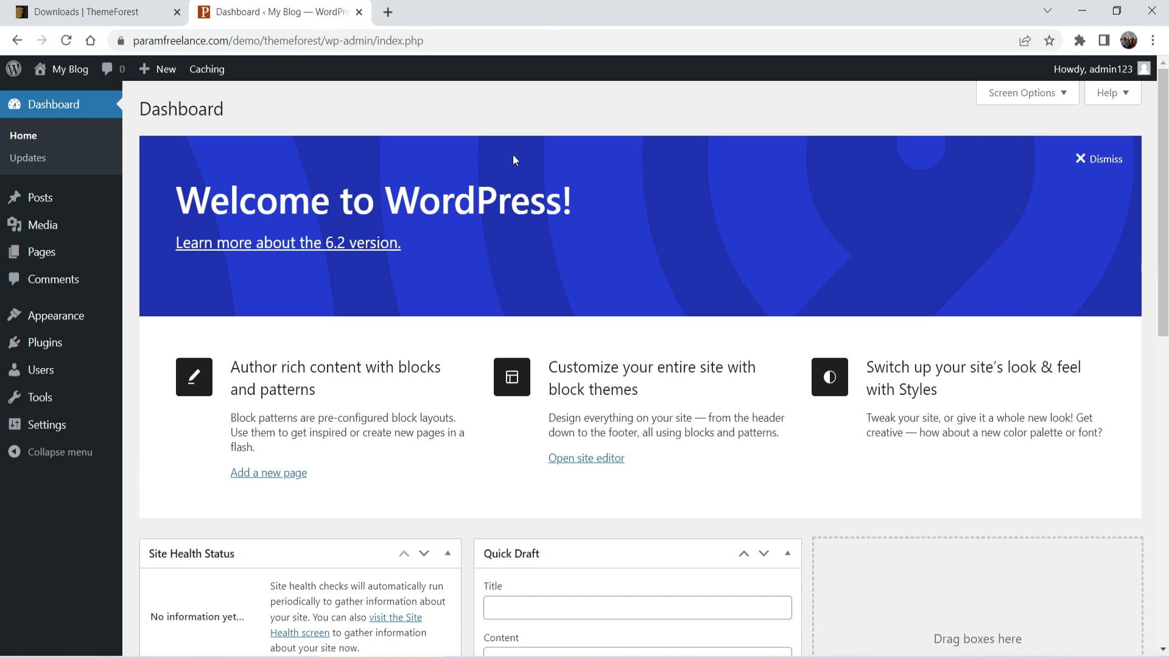
click(38, 342)
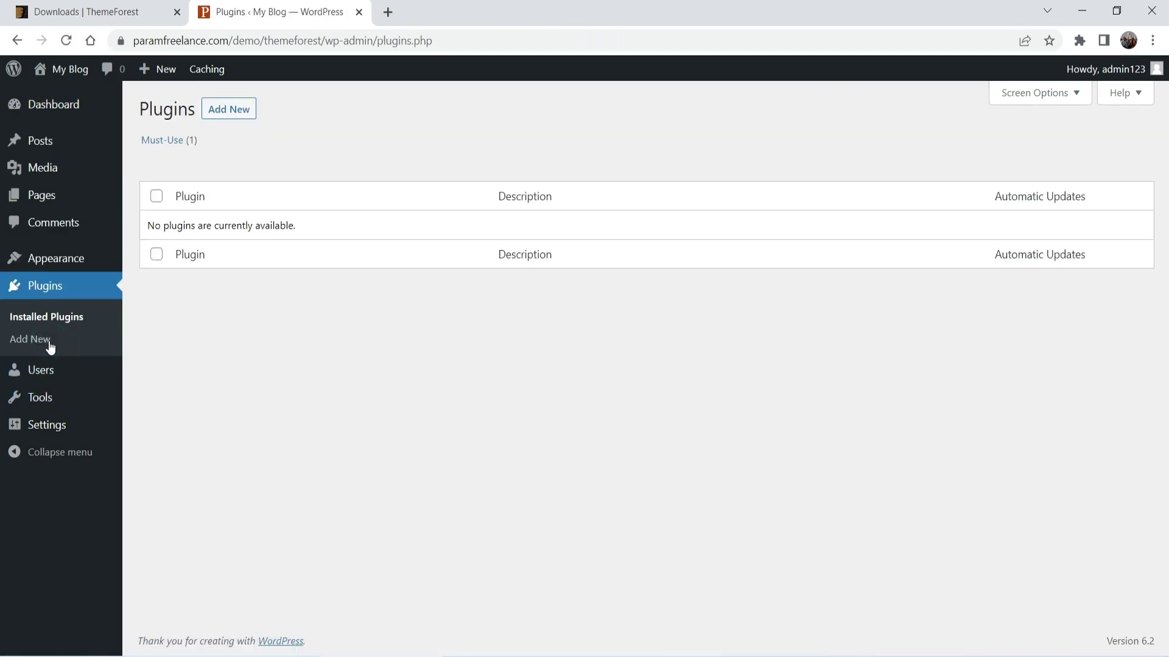
click(55, 260)
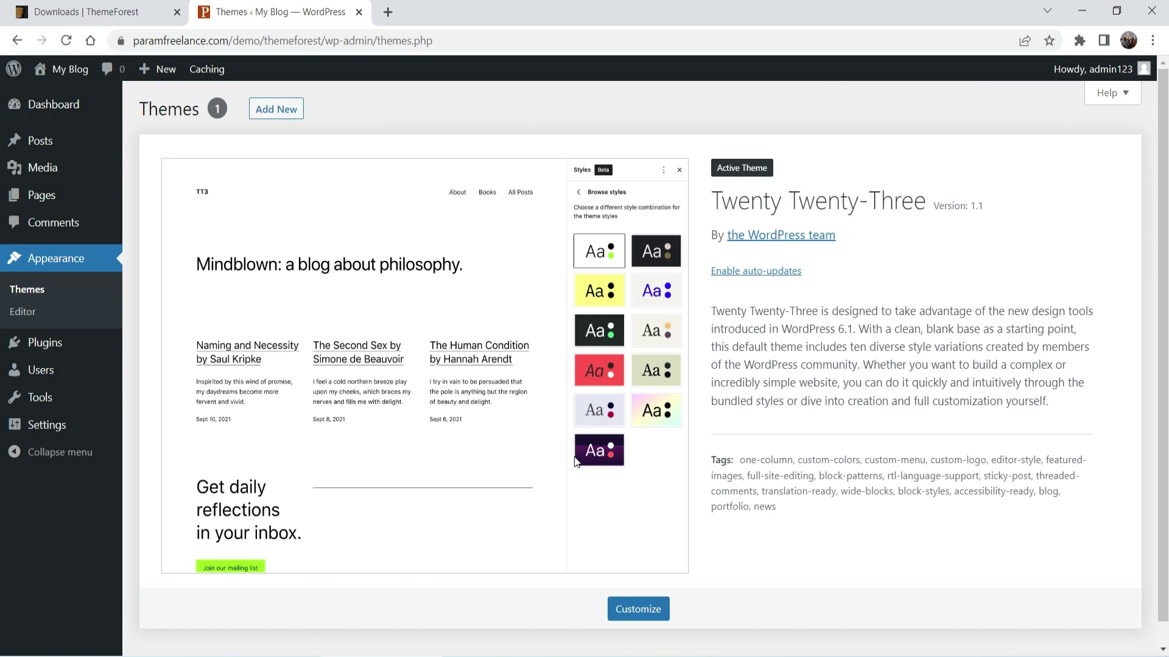
click(271, 116)
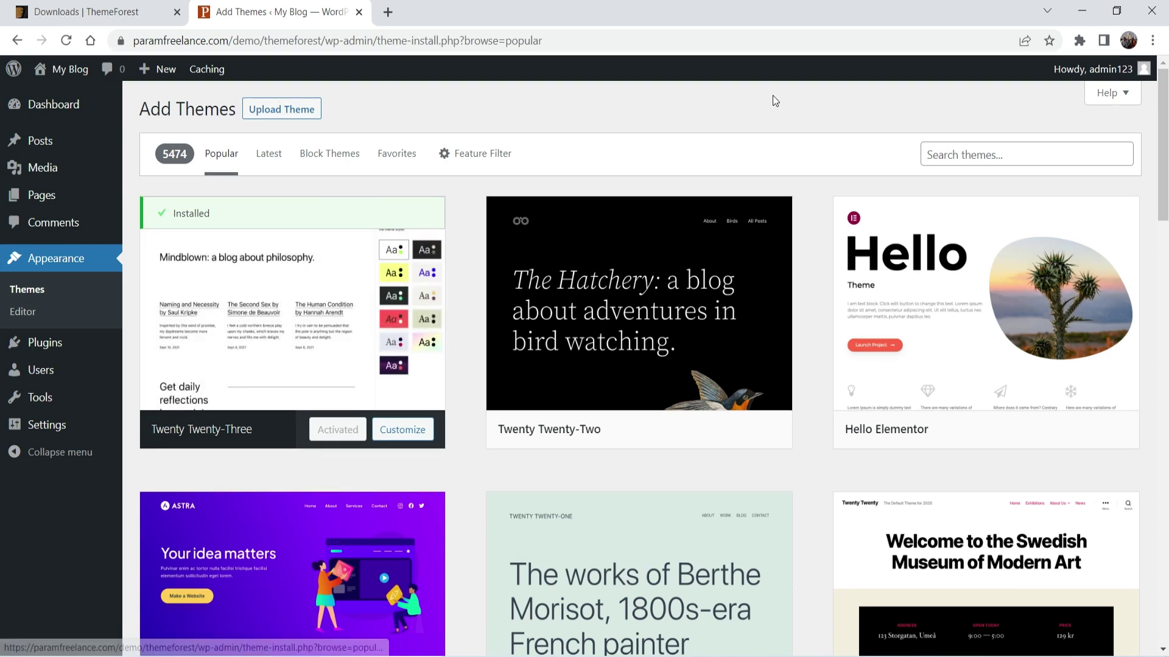
click(268, 109)
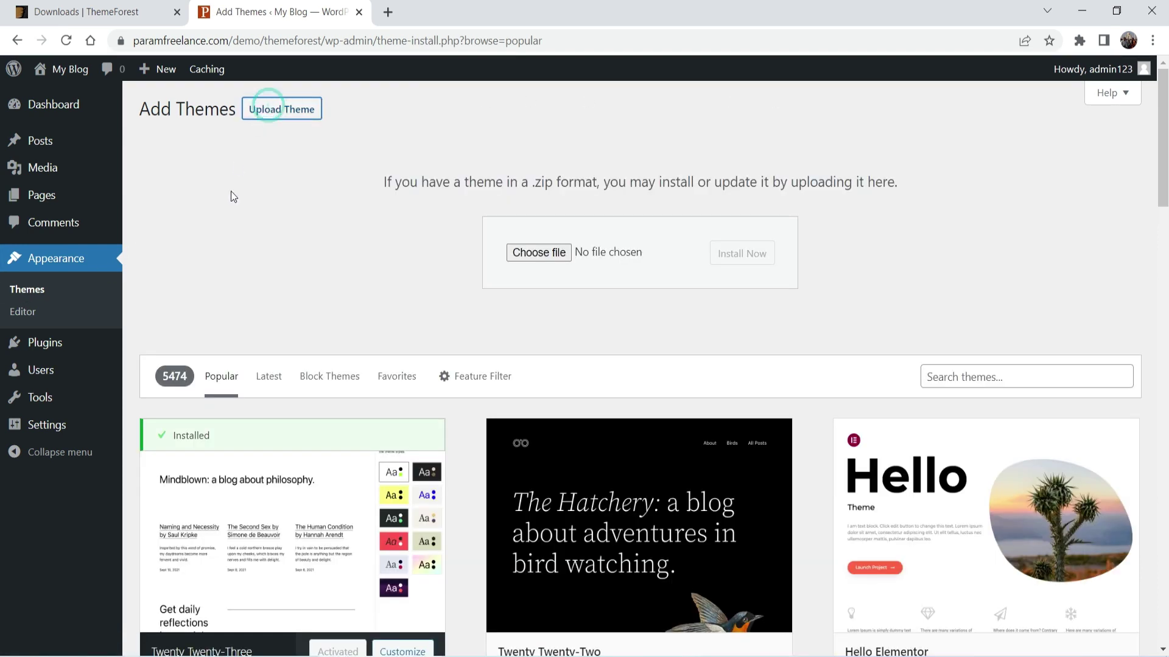
click(540, 252)
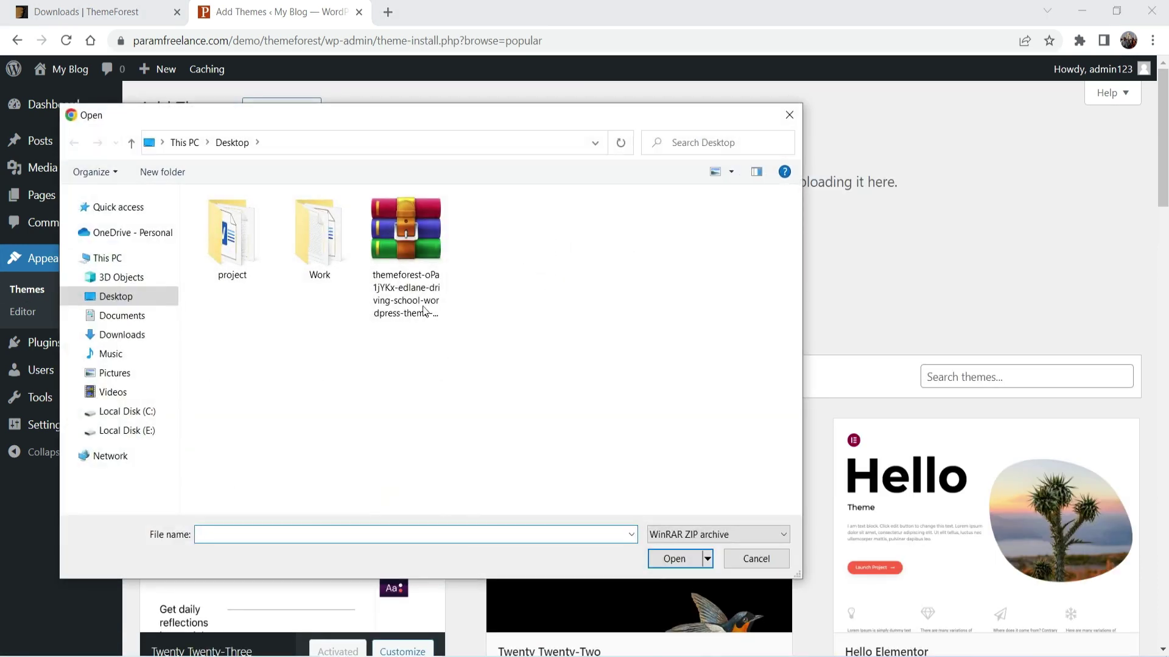
double_click(410, 250)
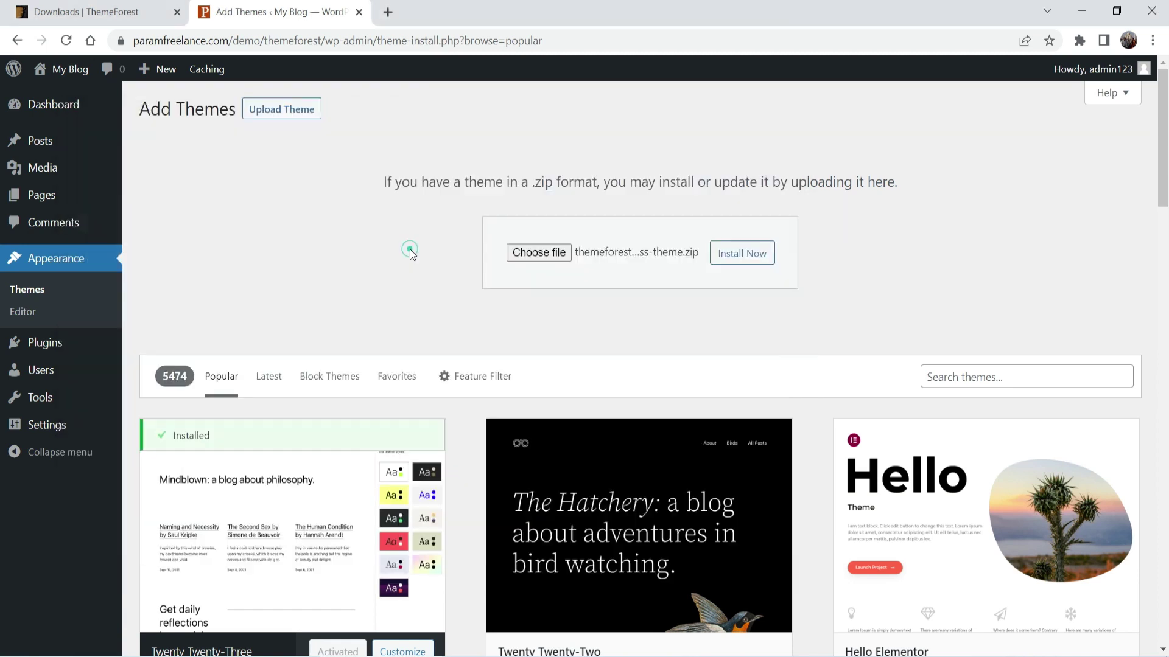
click(740, 253)
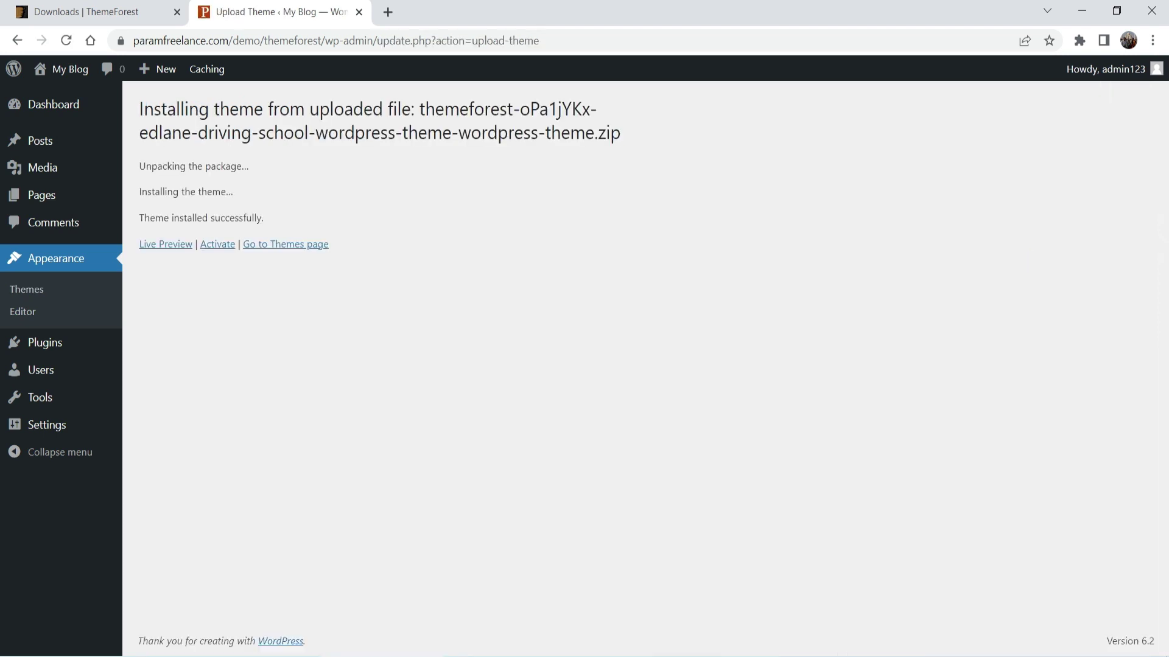
Step: Activate the Edlane theme and bulk-install all its required plugins
click(217, 244)
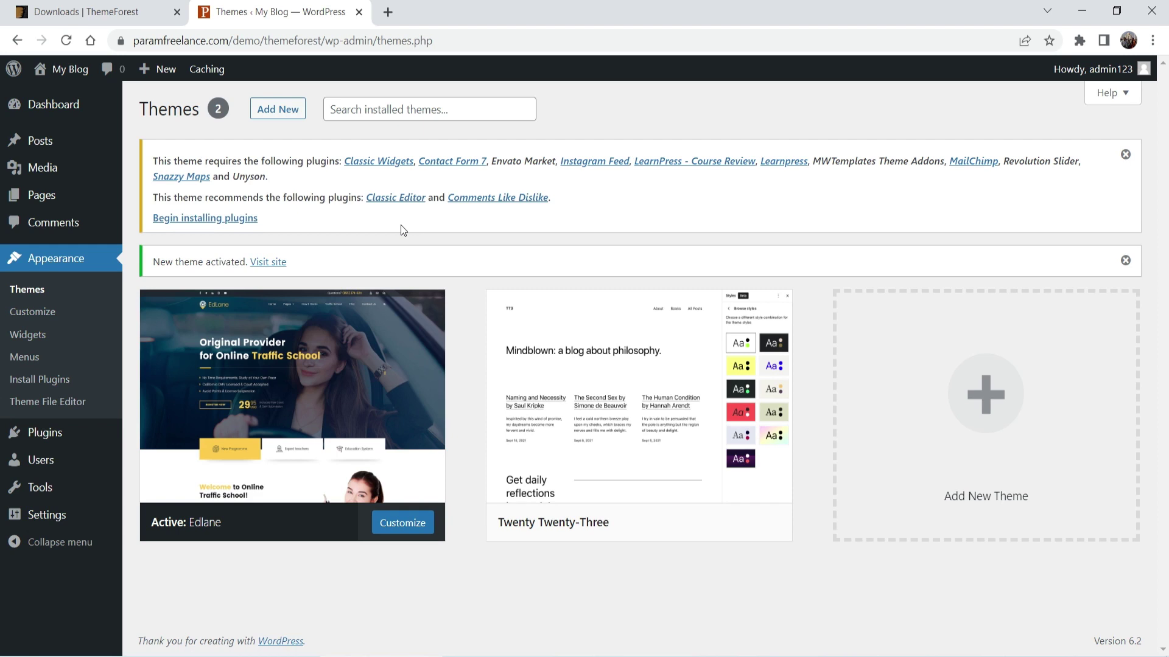
click(203, 218)
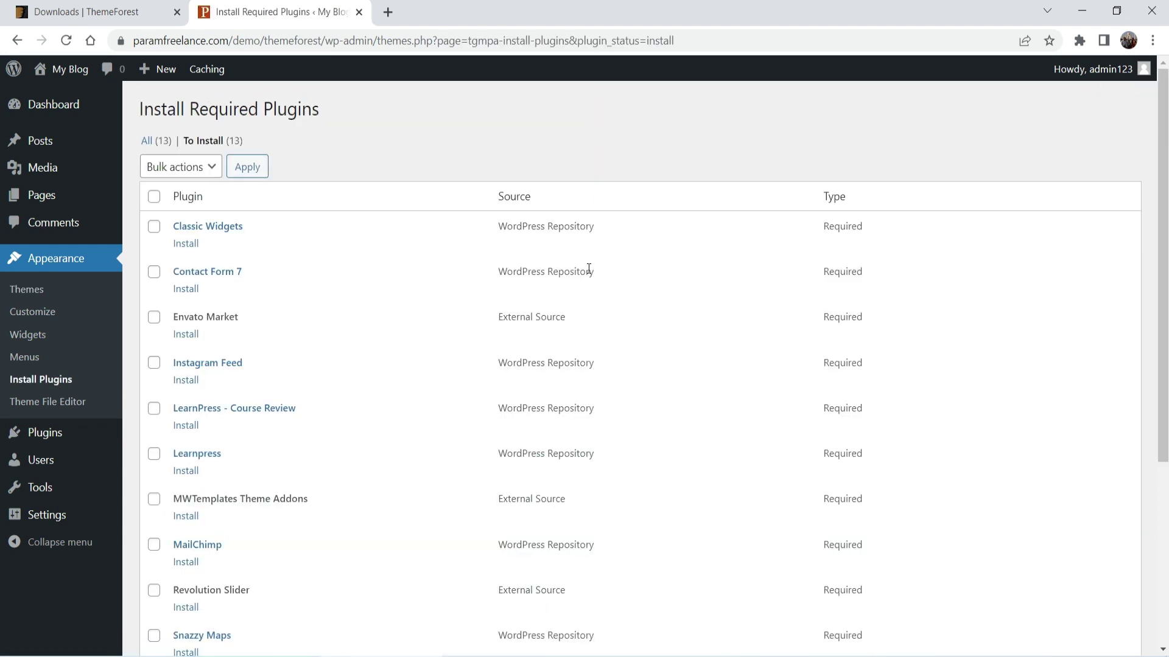
click(154, 197)
click(181, 167)
click(187, 199)
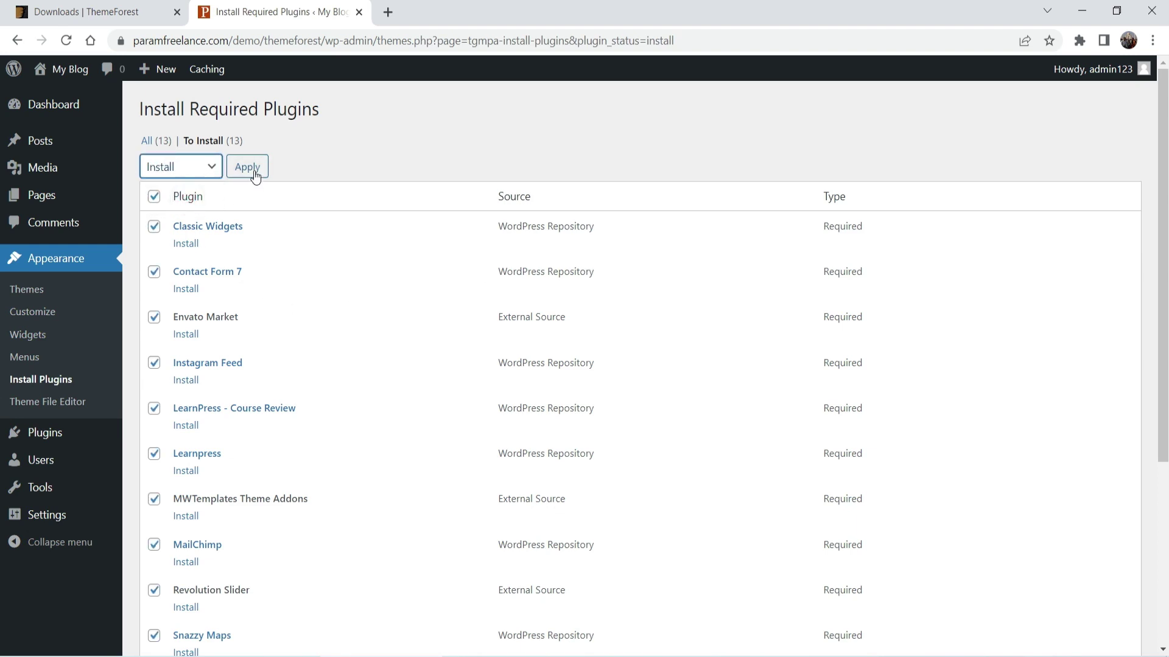
click(254, 174)
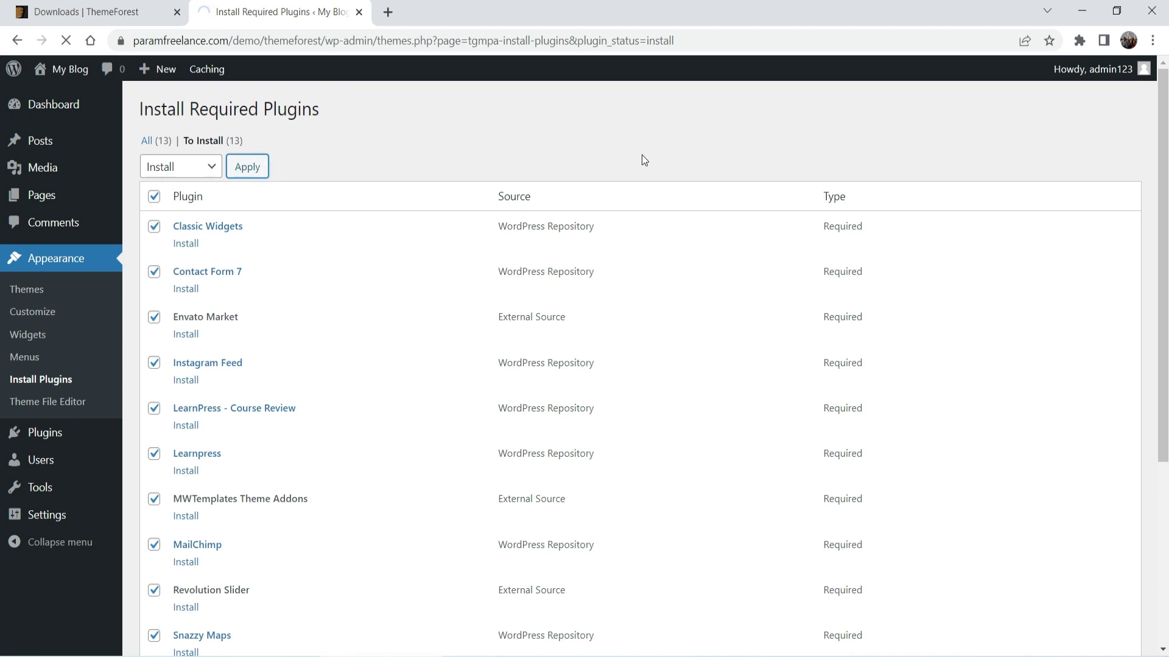
Step: Bulk-activate all 13 required plugins, including Contact Form 7, LearnPress and Unyson
scroll(469, 283, down, 10)
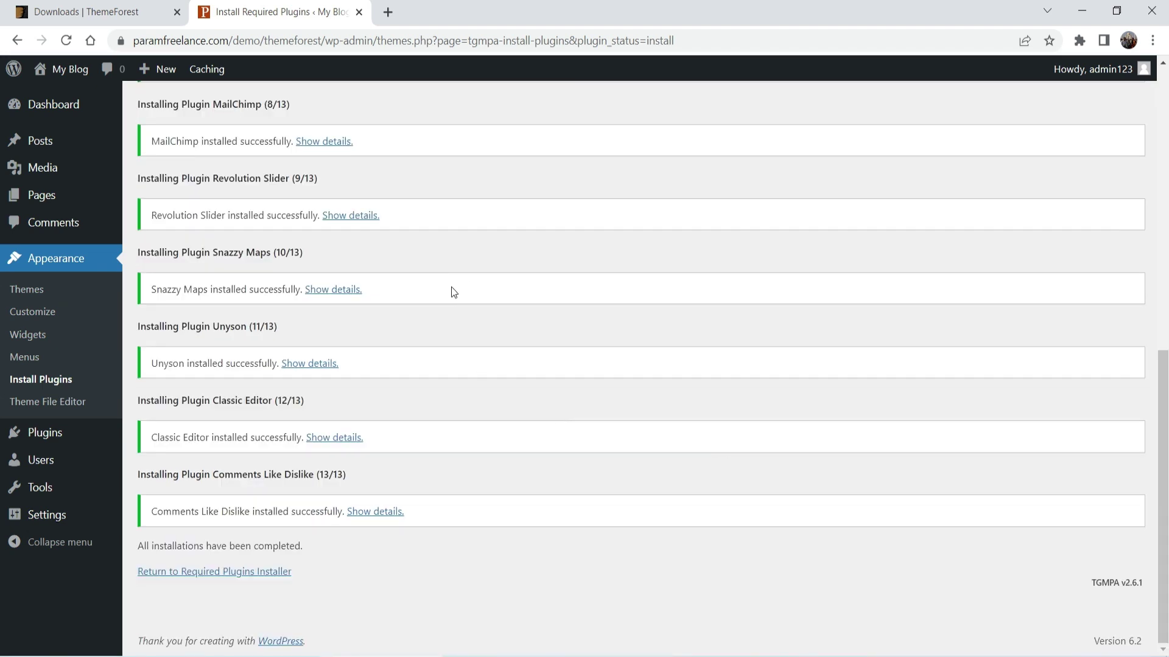
click(235, 571)
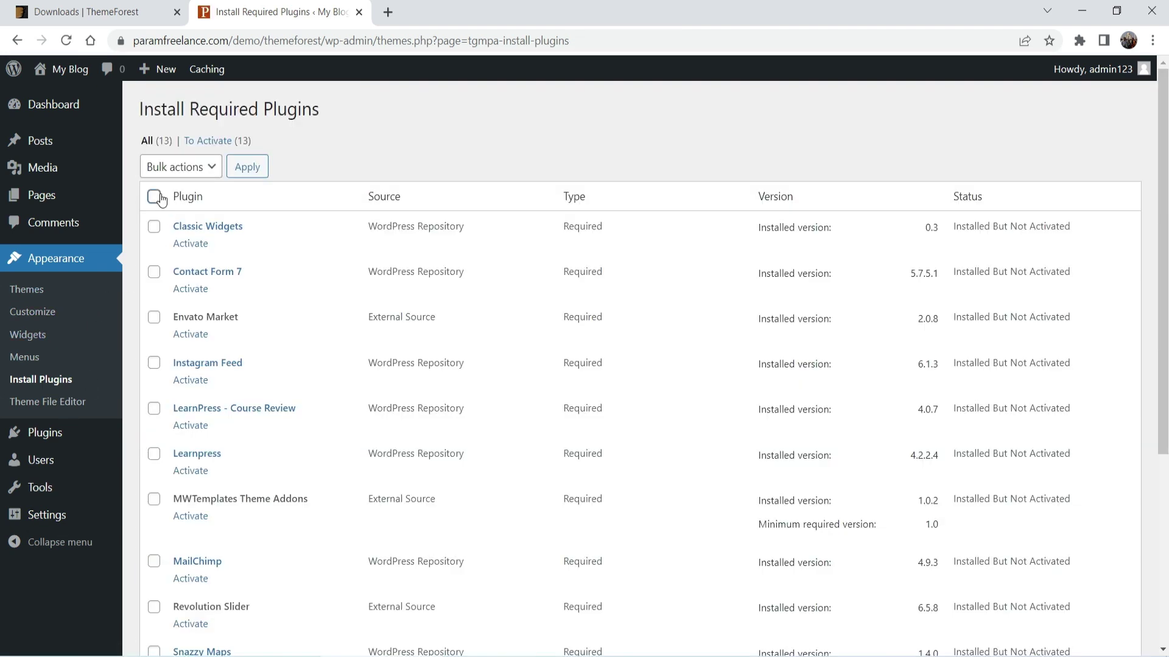
click(154, 196)
click(181, 166)
click(187, 232)
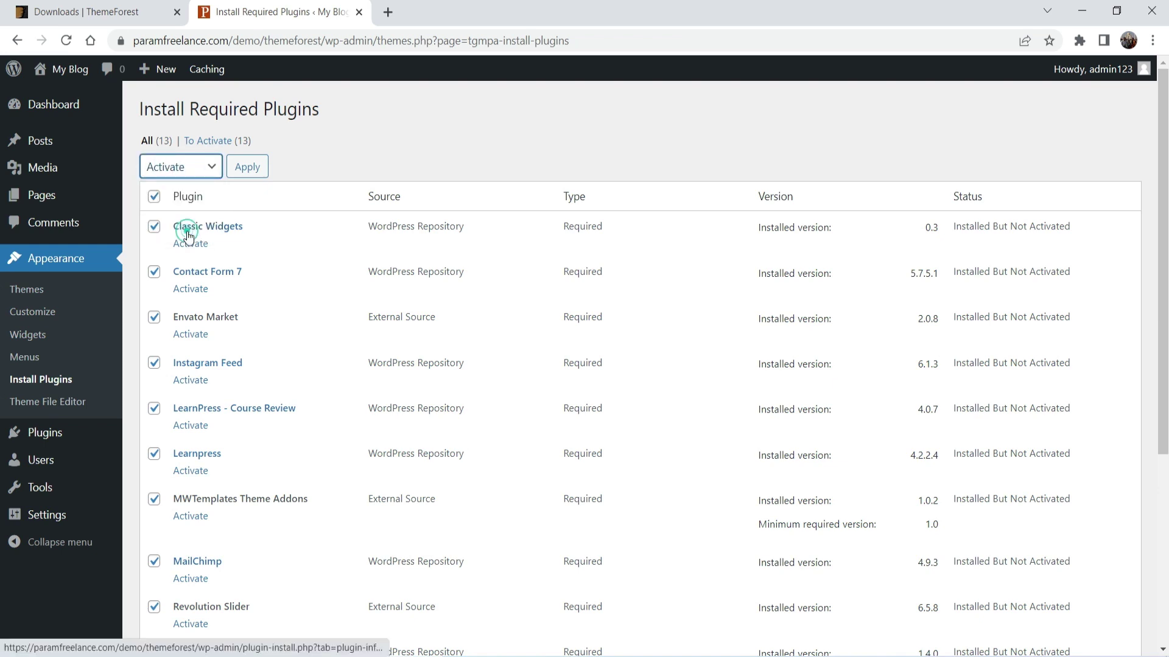
click(247, 167)
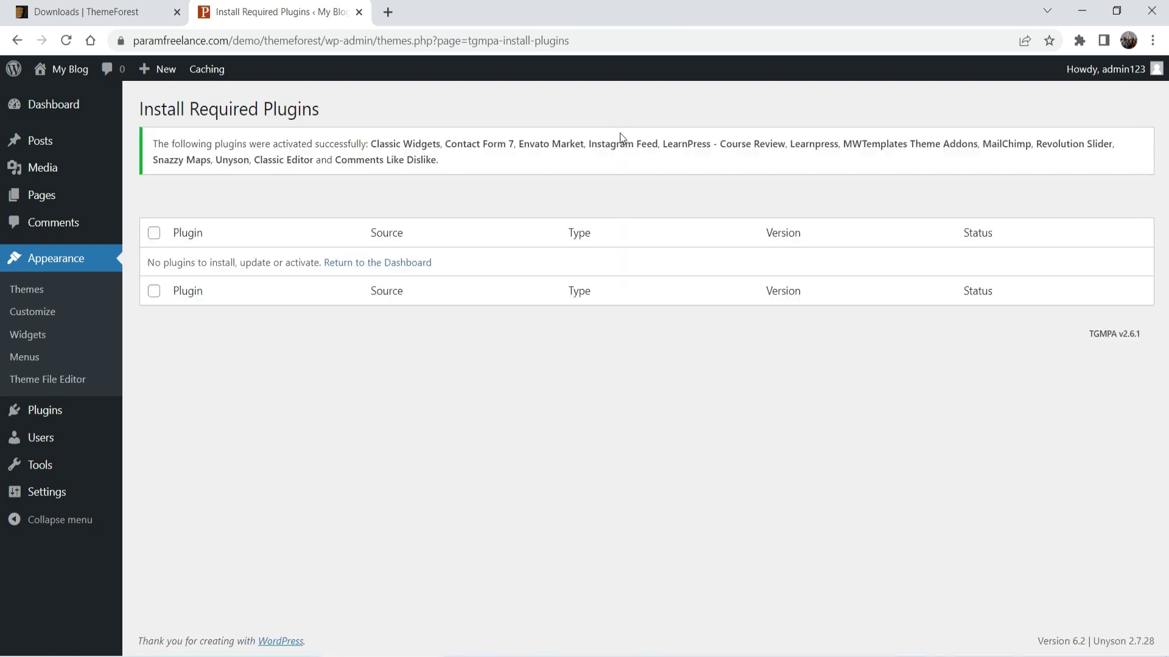
Step: Open the live Edlane site in a new tab, check it, and return to the admin
click(355, 263)
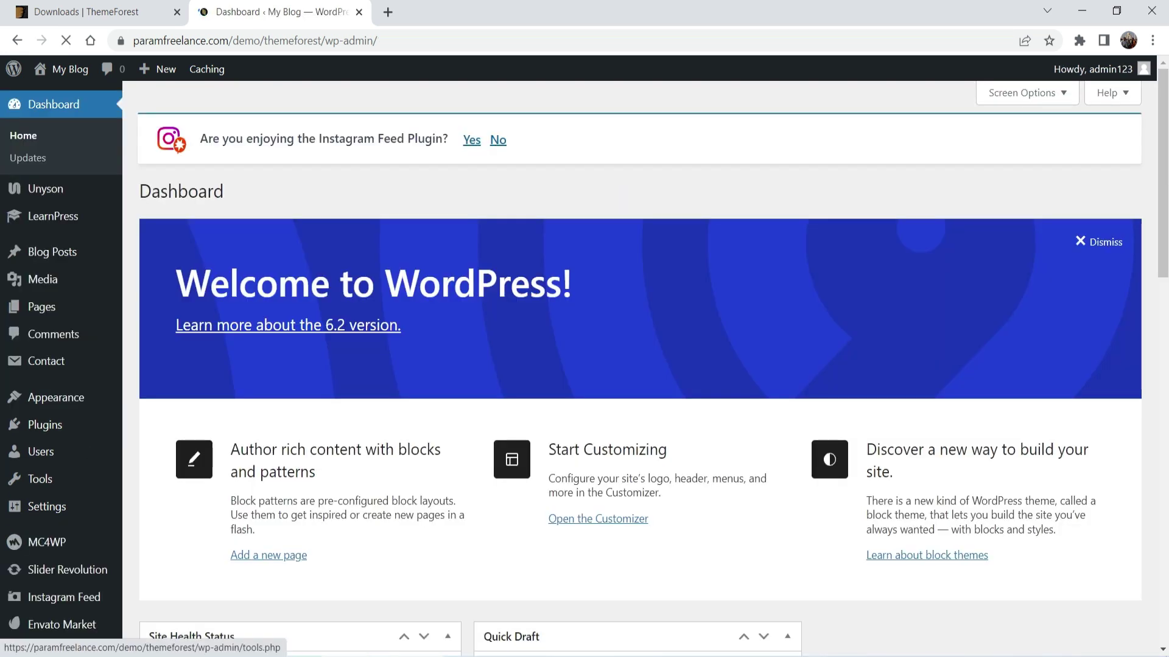
scroll(30, 231, down, 10)
scroll(42, 290, up, 10)
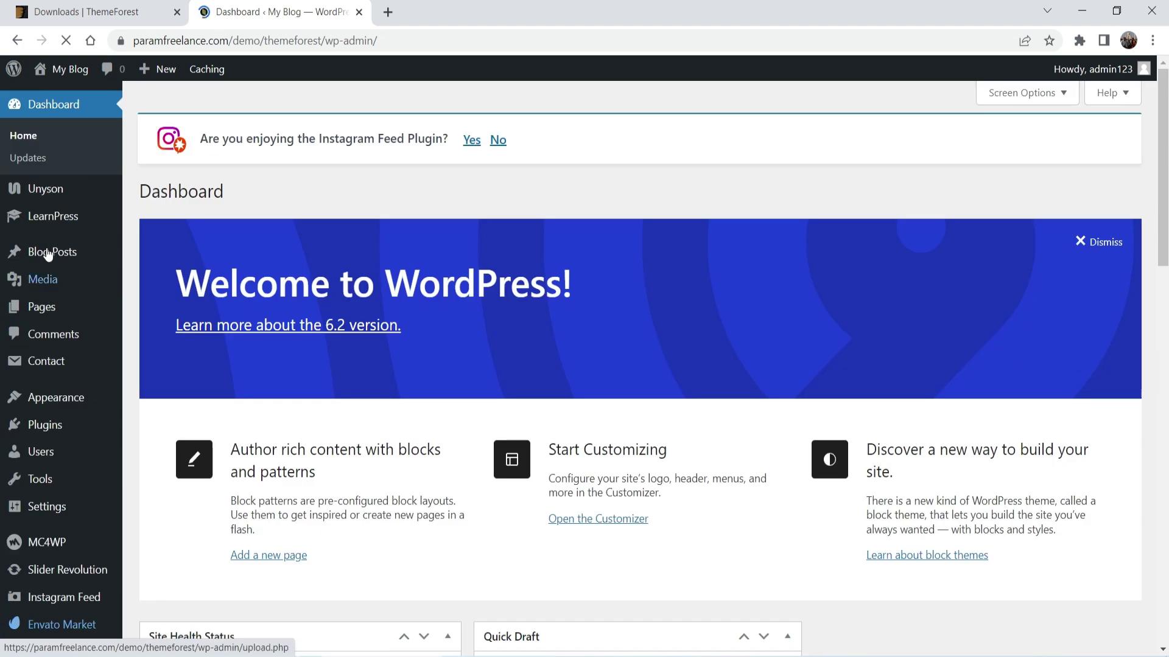
mouse_move(52, 72)
right_click(51, 99)
click(94, 110)
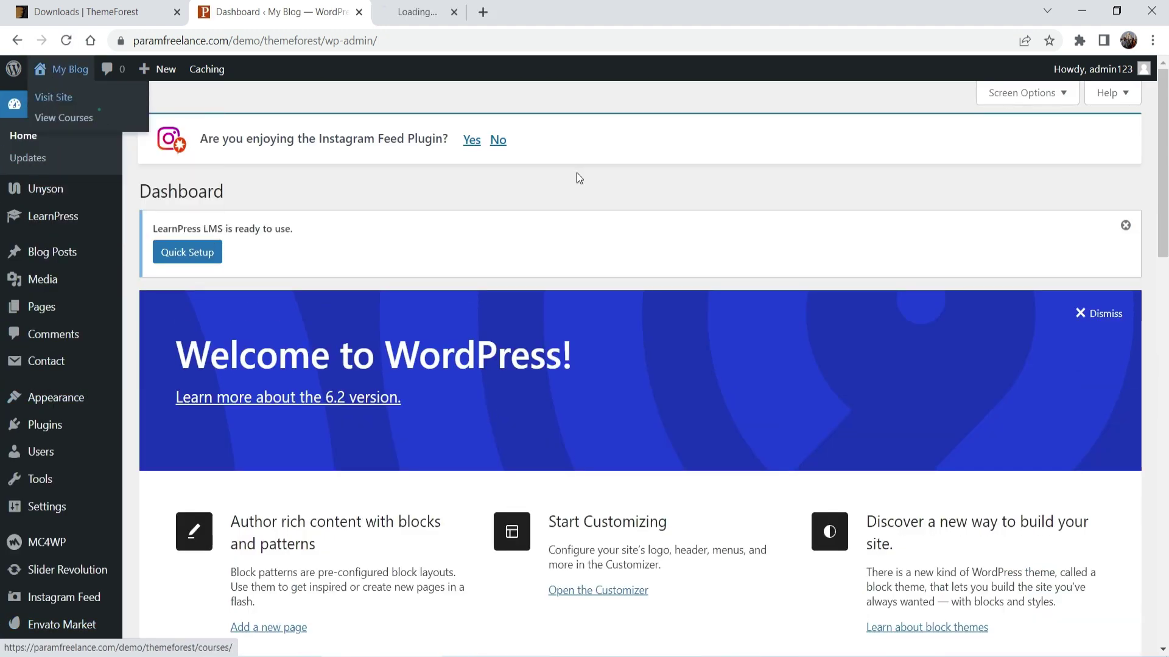
click(436, 16)
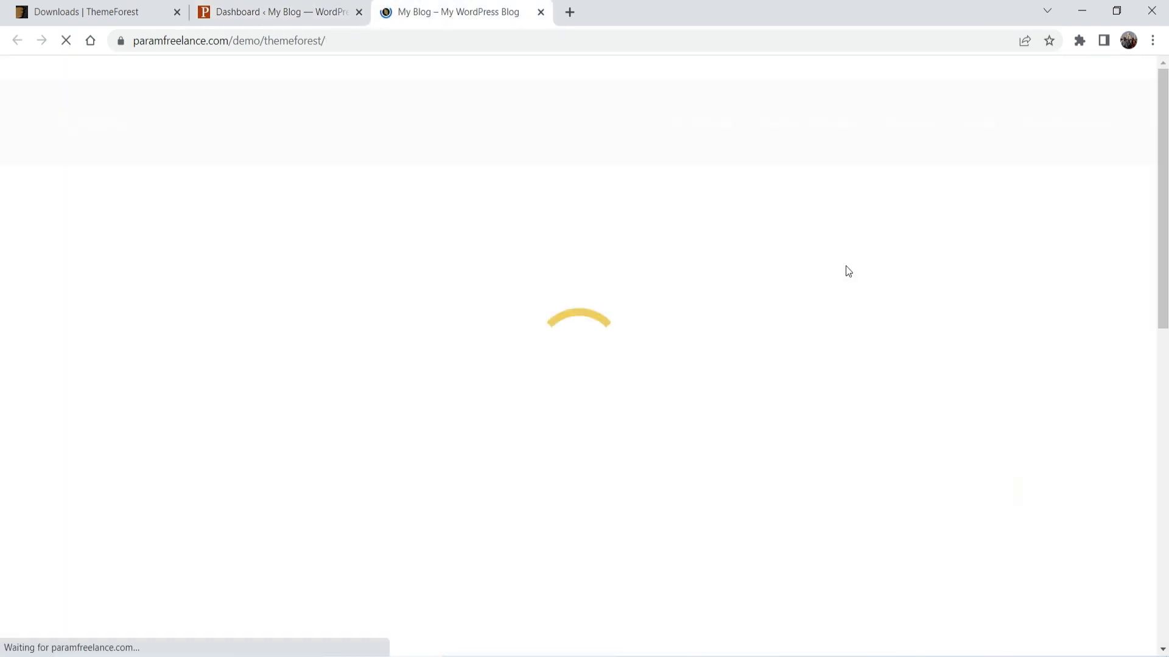
scroll(529, 302, down, 5)
scroll(540, 295, up, 5)
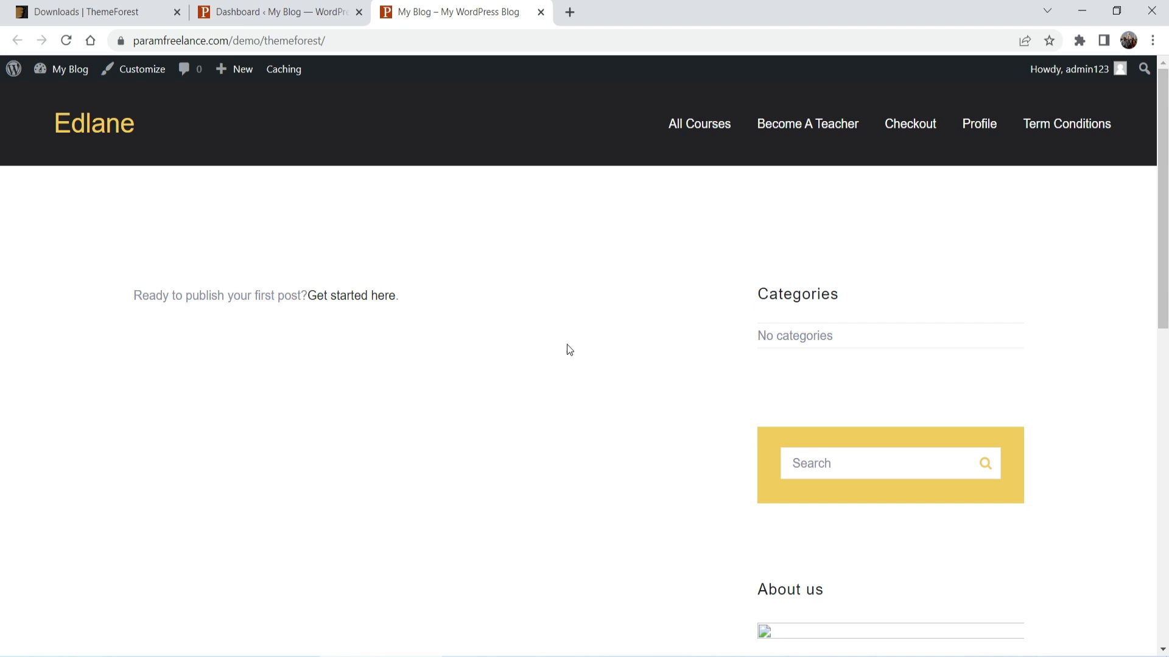
click(259, 9)
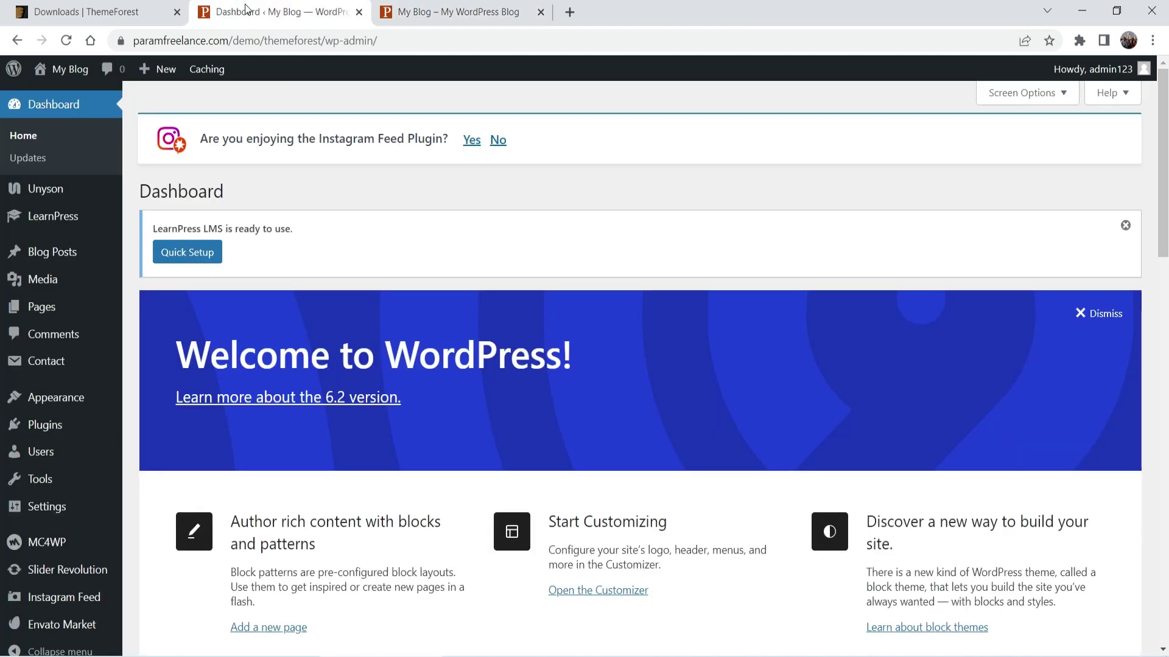
Step: Go to LearnPress Themes, listing six Education Support themes such as Eduma and Coaching
mouse_move(52, 217)
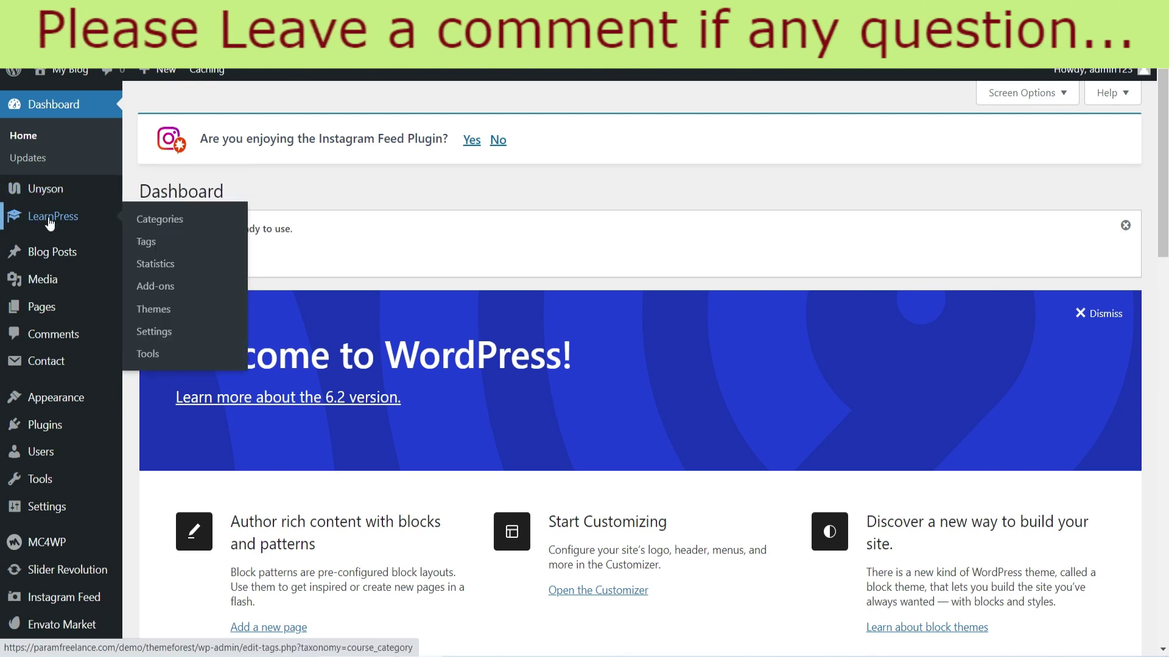
mouse_move(59, 398)
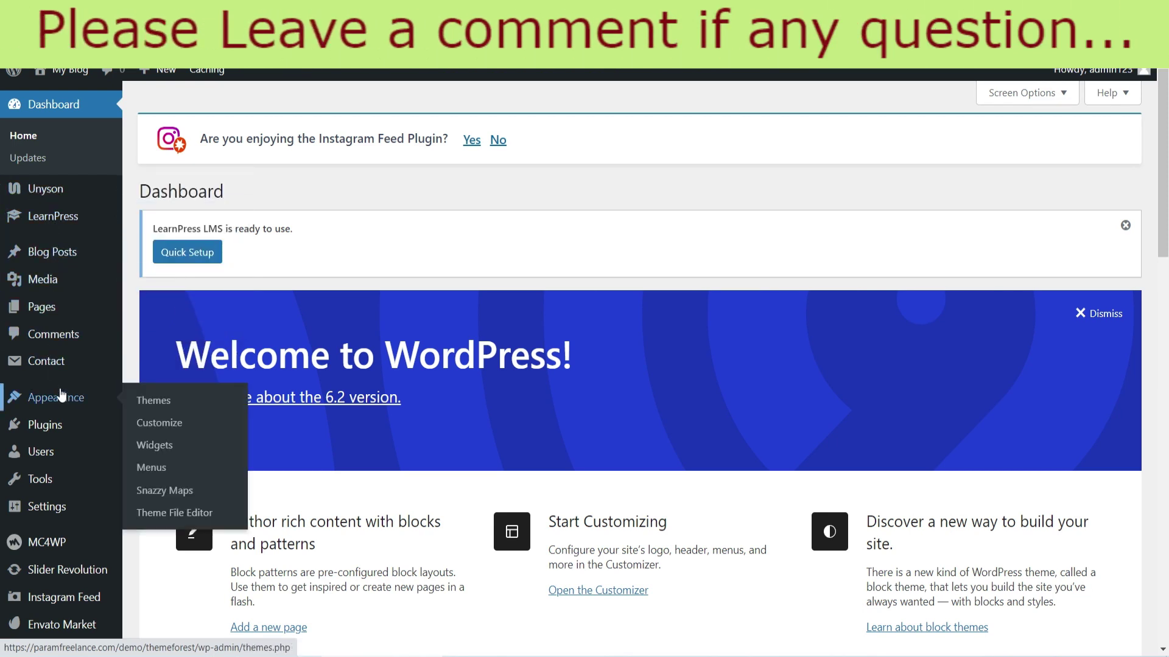
scroll(49, 365, down, 3)
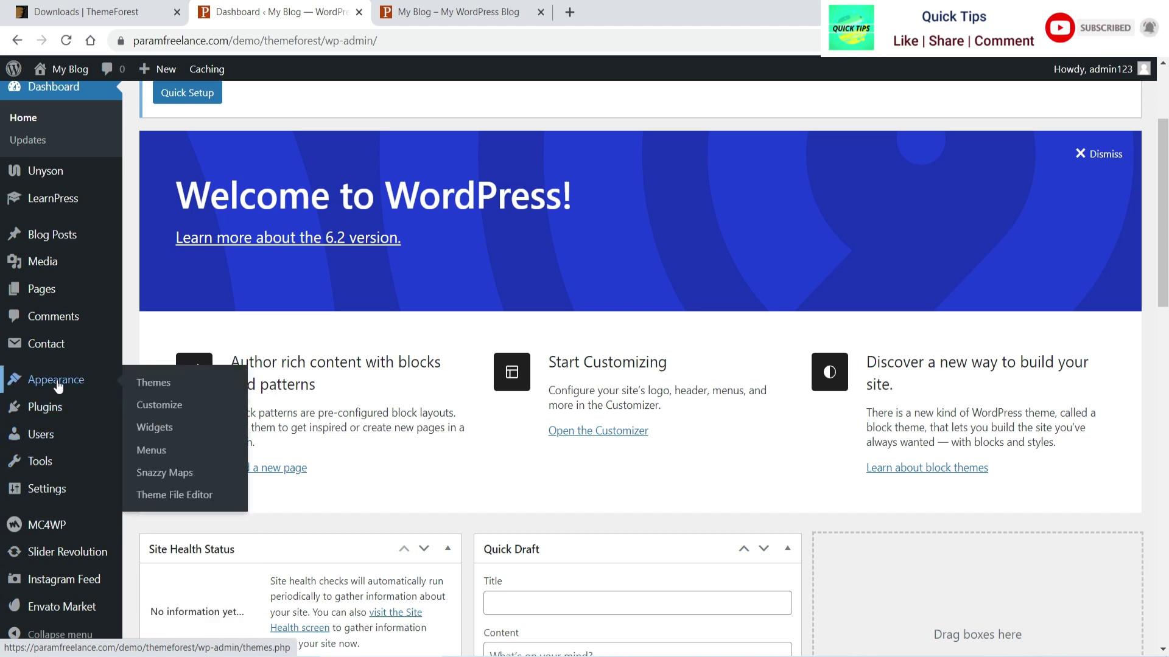
mouse_move(37, 161)
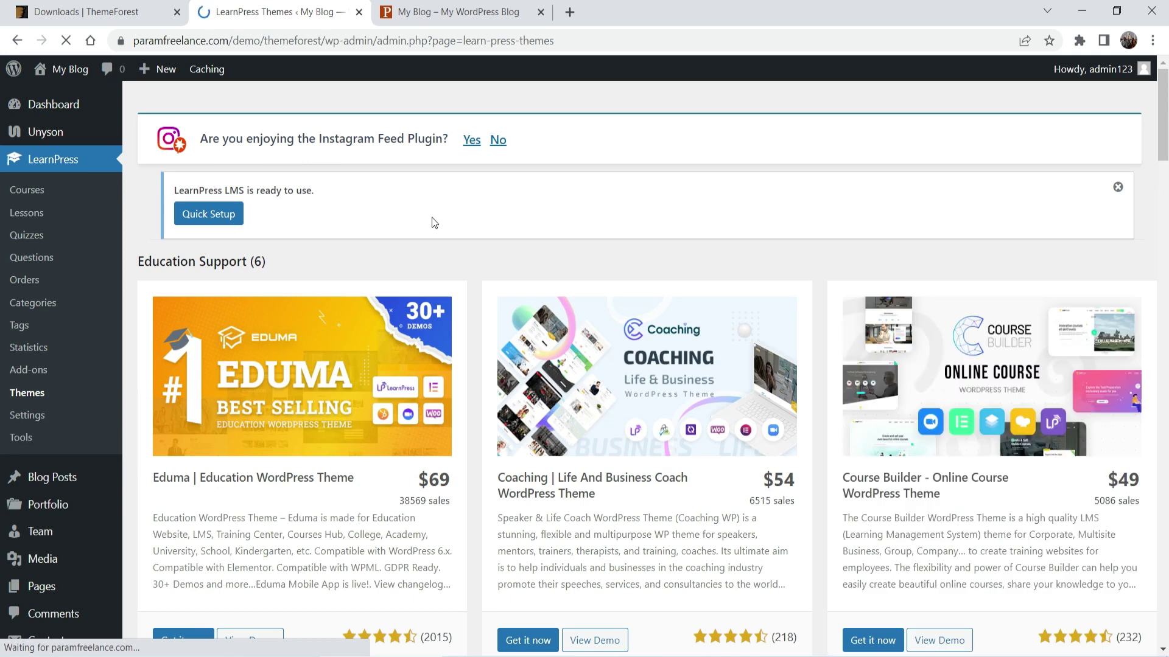
Step: Install Edlane Demo via Tools > Demo Content Install and confirm the import
scroll(340, 206, down, 20)
mouse_move(49, 465)
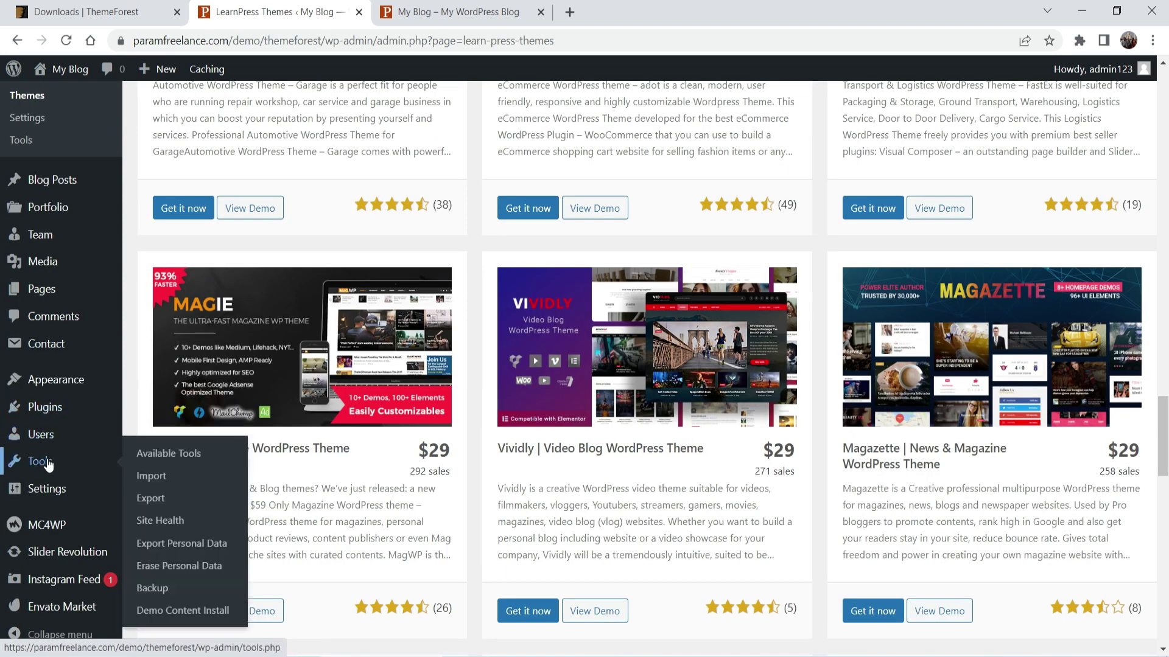
click(183, 611)
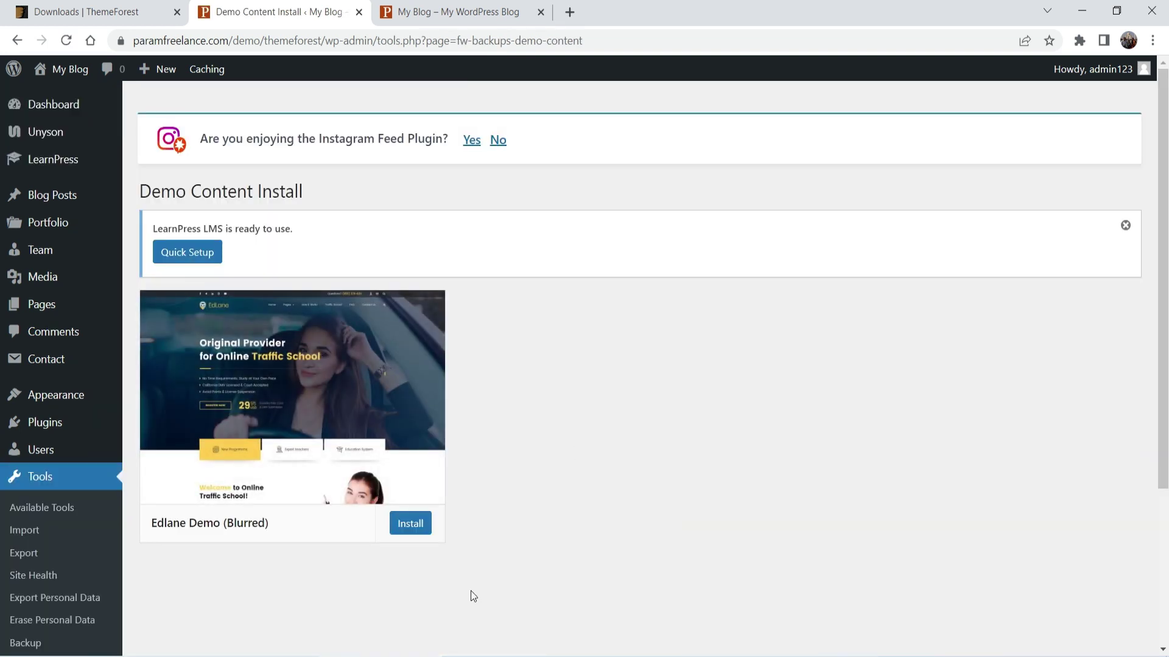
click(411, 525)
click(660, 179)
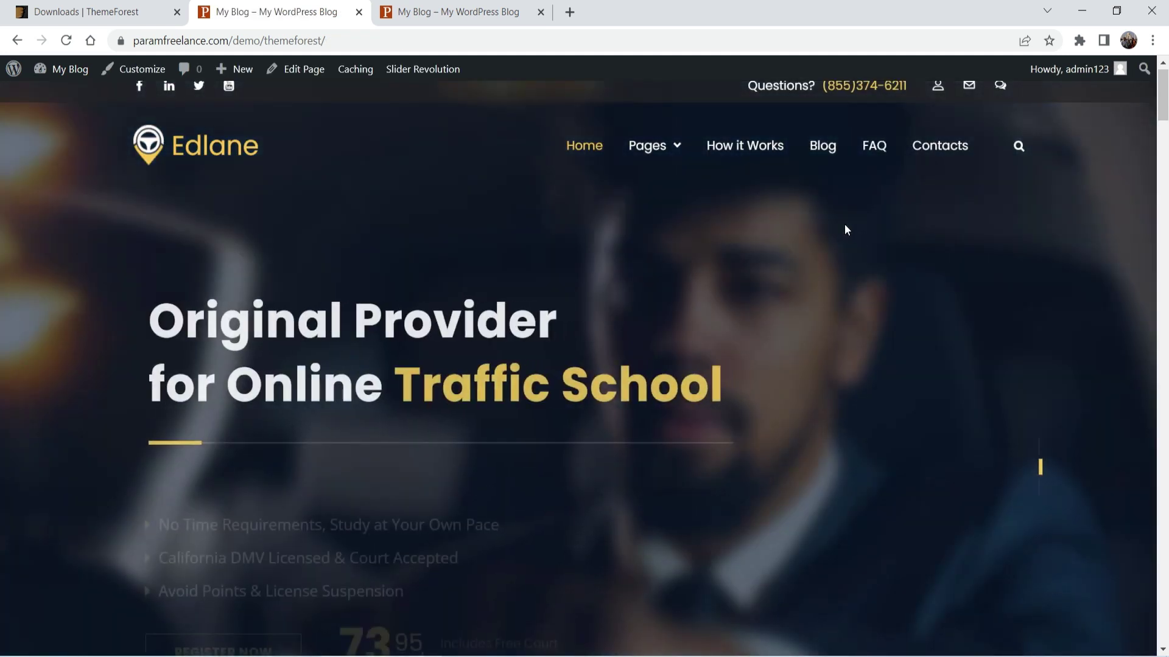
scroll(855, 257, down, 10)
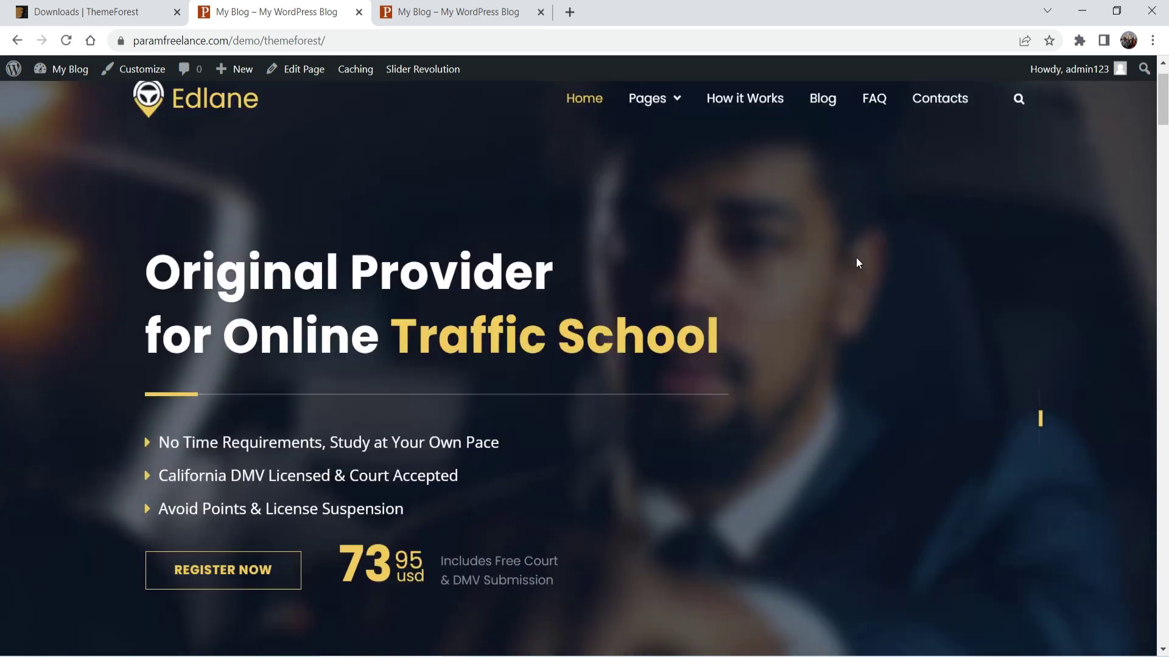
scroll(857, 262, down, 5)
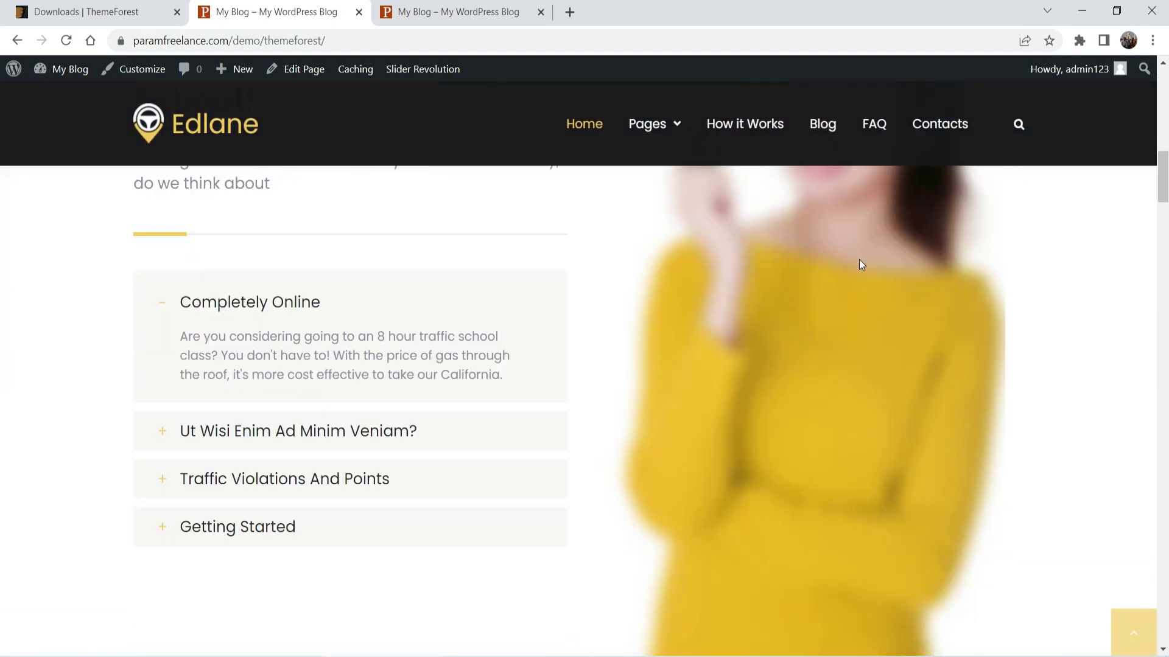
scroll(852, 262, down, 8)
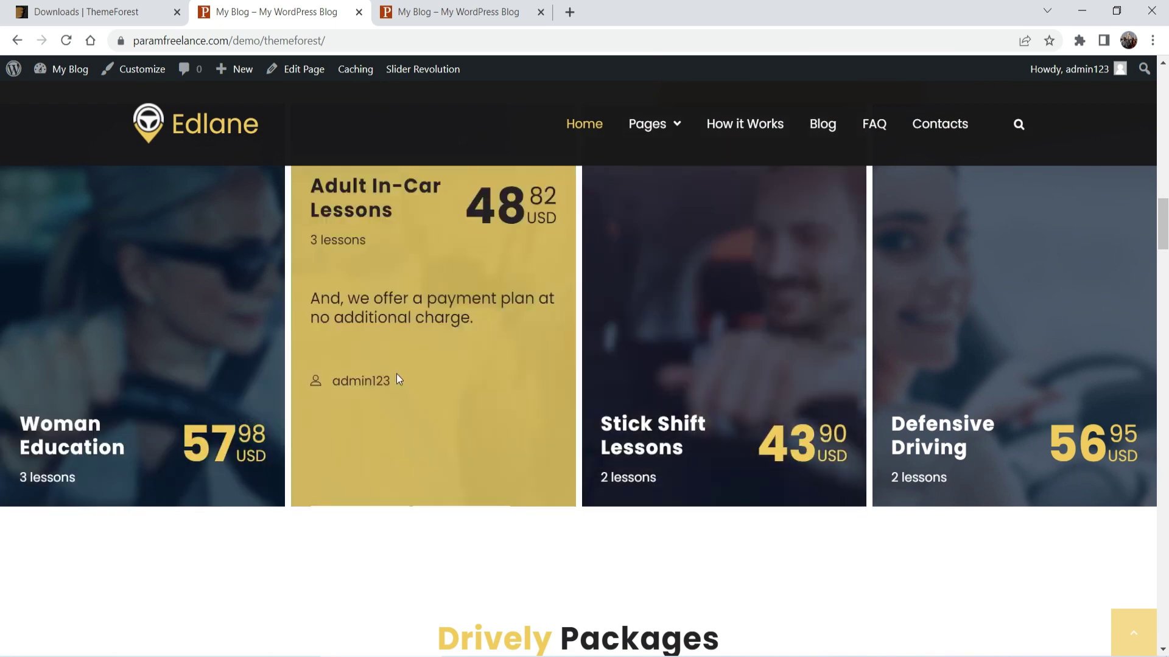
scroll(689, 341, down, 8)
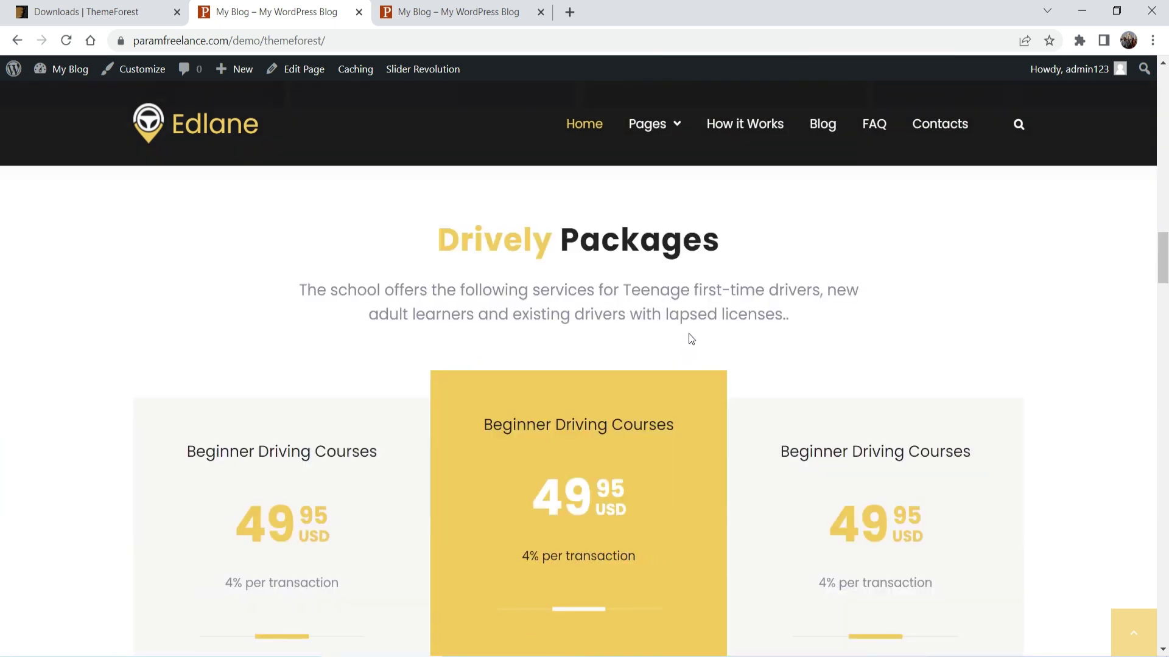